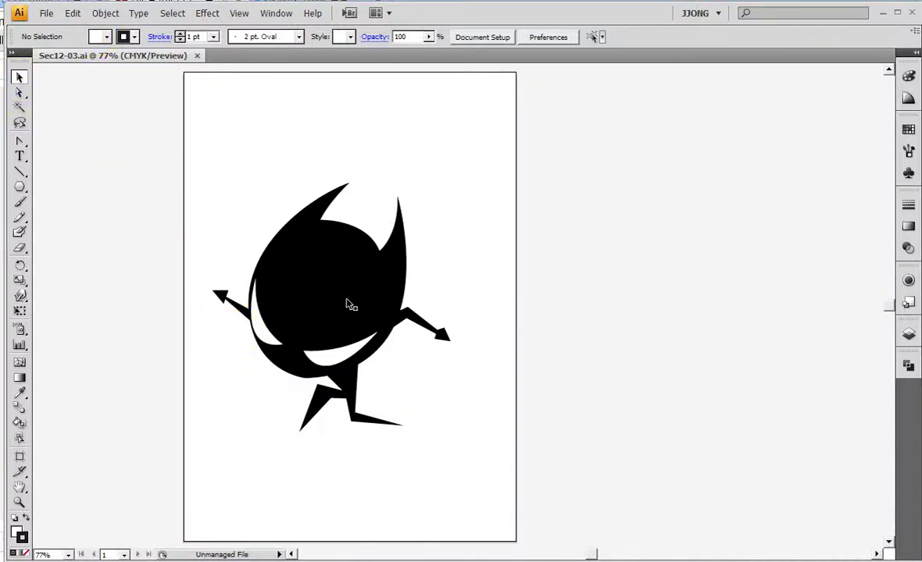
Step: Select the devil character and reposition it slightly higher and further right on the page
drag(168, 173, 475, 439)
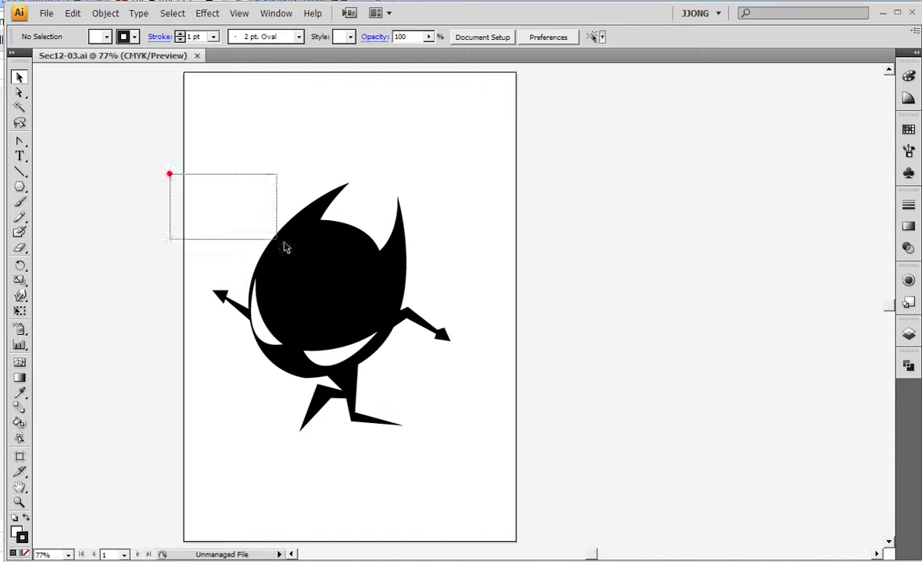
mouse_move(403, 375)
mouse_down()
mouse_move(149, 177)
mouse_move(617, 247)
mouse_move(339, 256)
mouse_up()
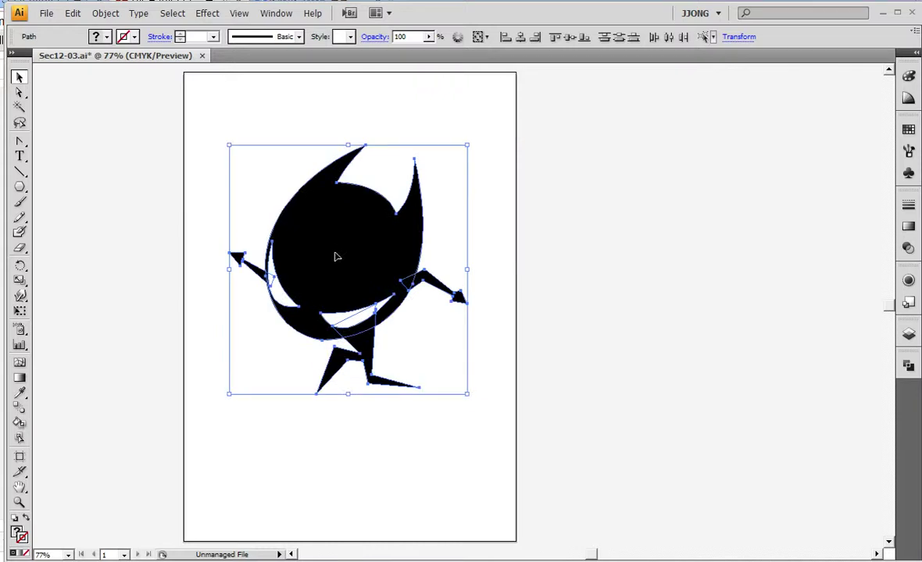
click(97, 220)
drag(118, 123, 592, 473)
click(117, 256)
mouse_move(161, 116)
mouse_down()
mouse_move(473, 372)
mouse_move(522, 482)
mouse_up()
Step: Toggle the bounding box and compare Outline and Preview views, ending with the character filled
key(ctrl+shift+b)
key(ctrl+y)
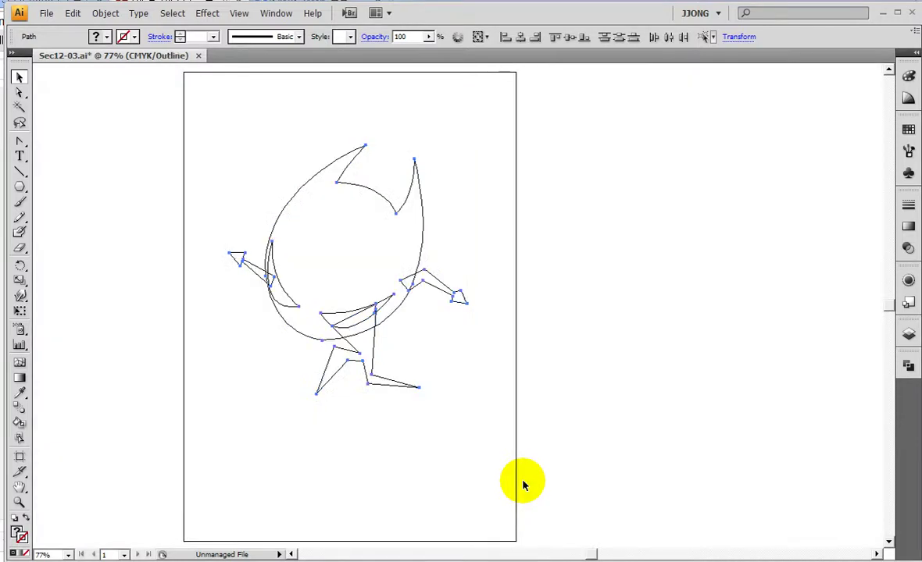
key(ctrl+shift+b)
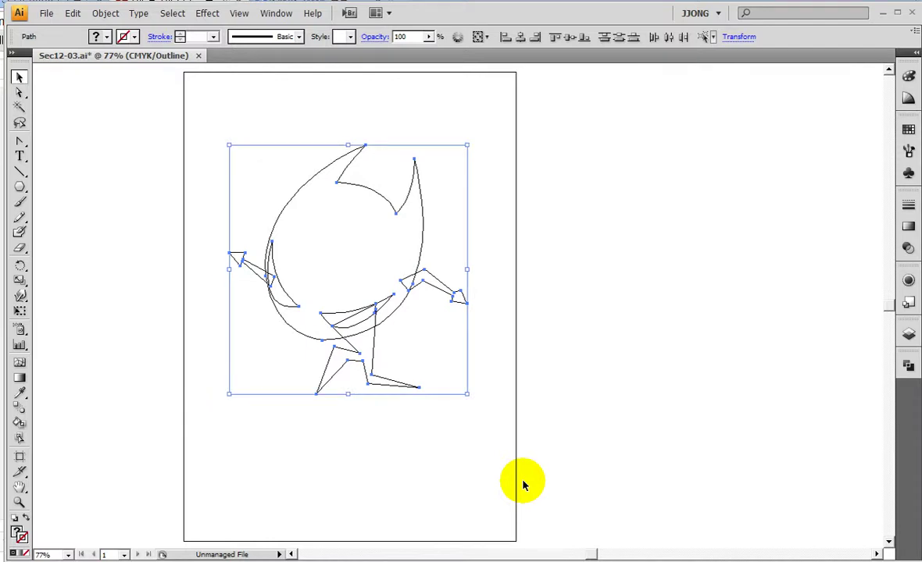
key(ctrl+shift+b)
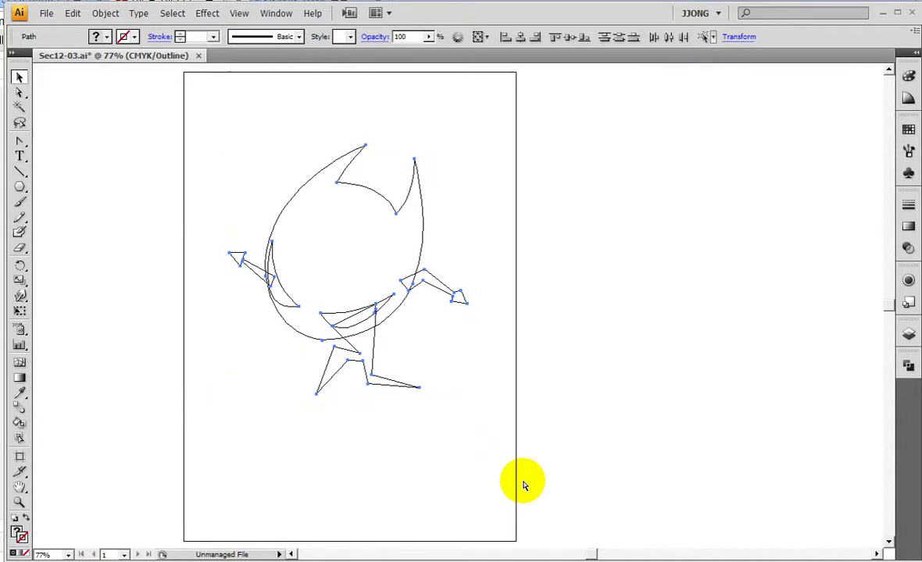
key(ctrl+y)
key(ctrl+y)
key(ctrl+y)
key(ctrl+y)
key(ctrl+y)
key(ctrl+y)
key(ctrl+y)
key(ctrl+shift+b)
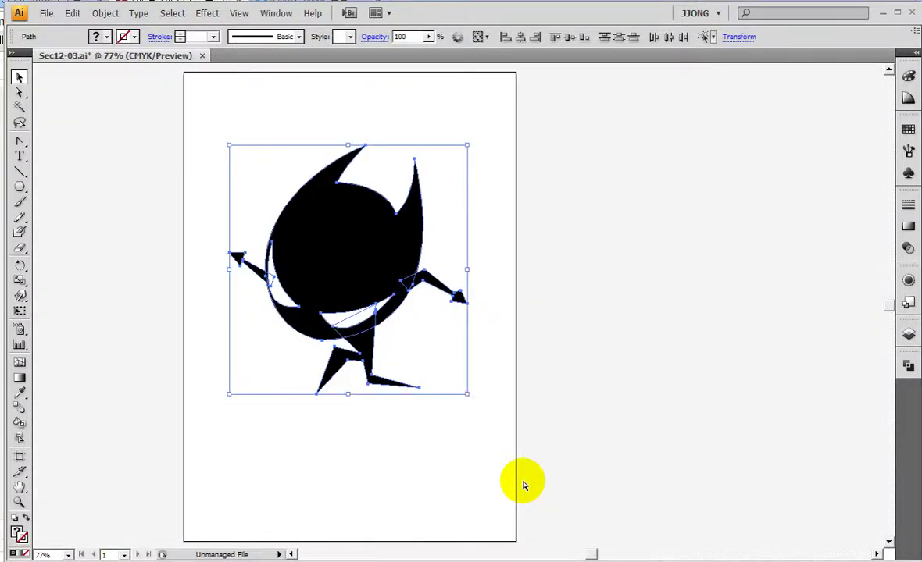
Step: Zoom in on the character's lower body, zoom back out, and select all its shapes
key(ctrl+plus)
key(ctrl+plus)
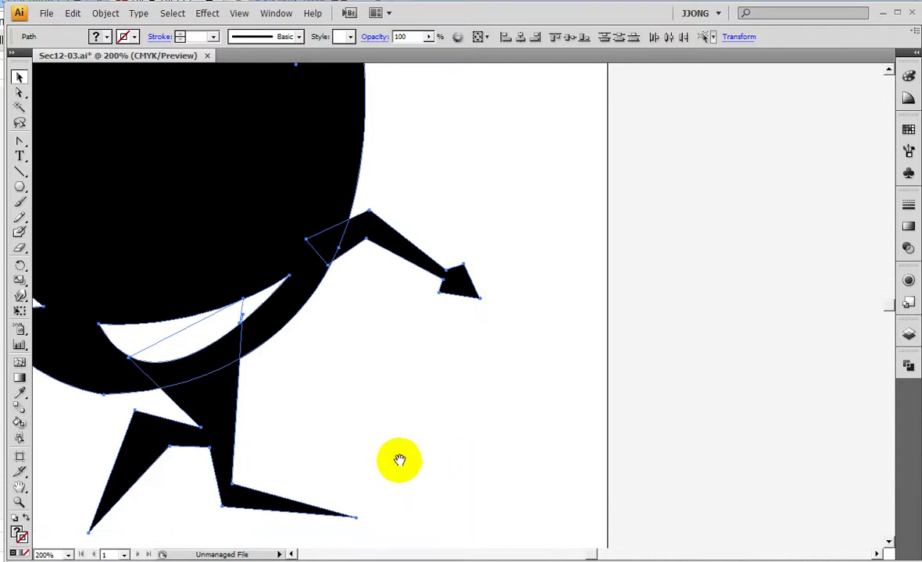
click(400, 461)
key(ctrl+minus)
key(ctrl+minus)
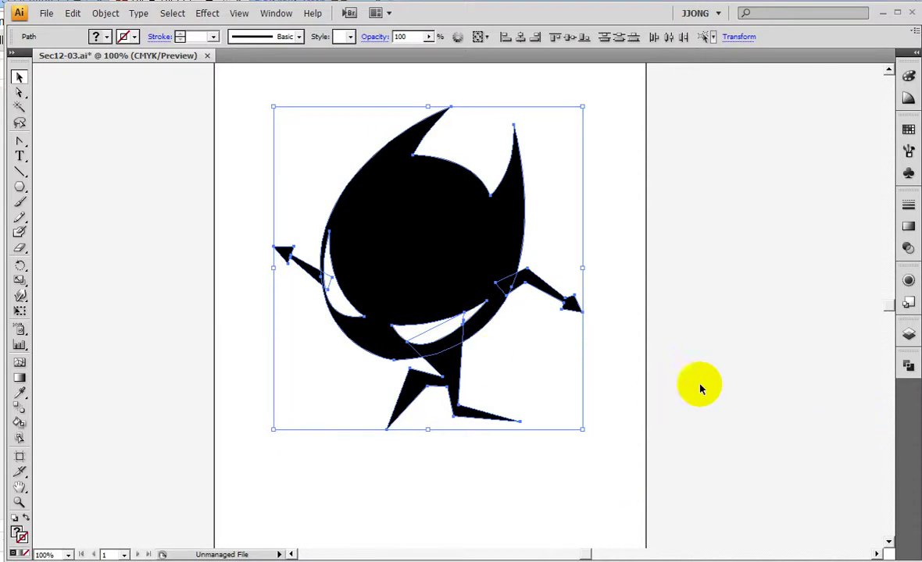
mouse_move(228, 96)
mouse_down()
mouse_move(619, 476)
mouse_move(594, 486)
mouse_up()
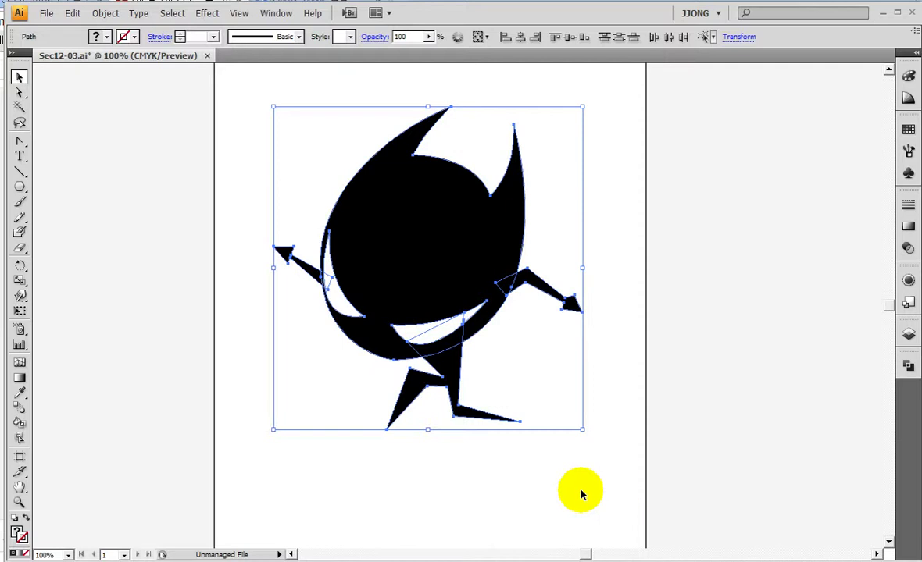
Step: Combine the overlapping shapes with Pathfinder Merge and view the merged result as outlines
click(908, 365)
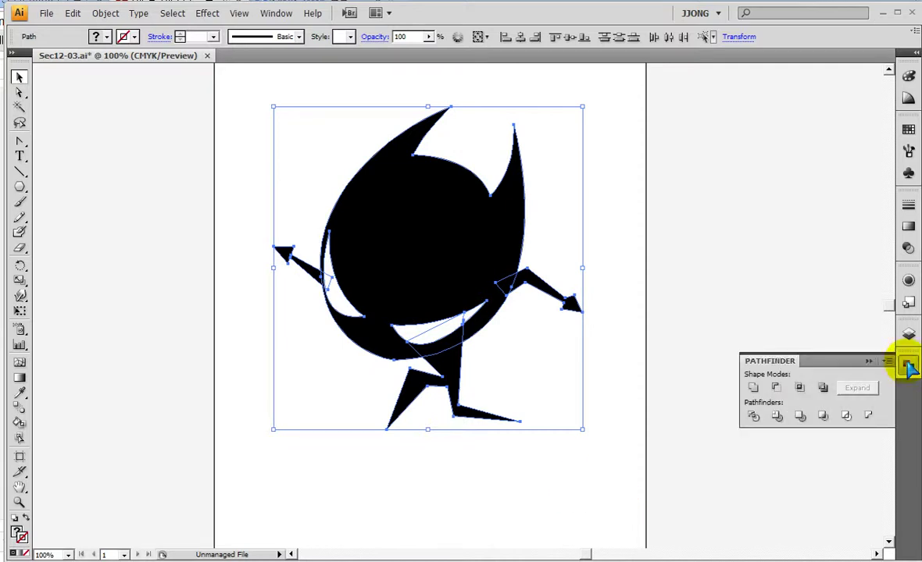
click(800, 419)
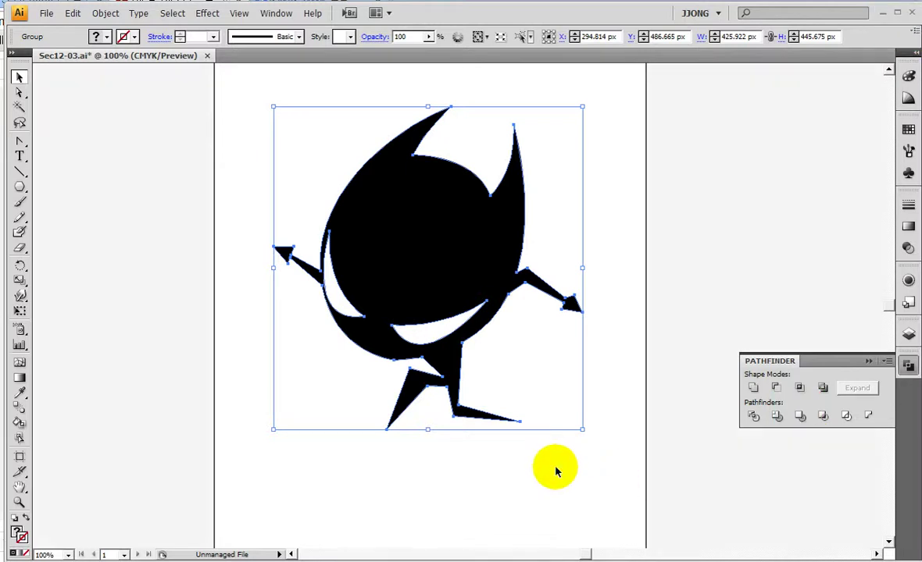
key(ctrl+y)
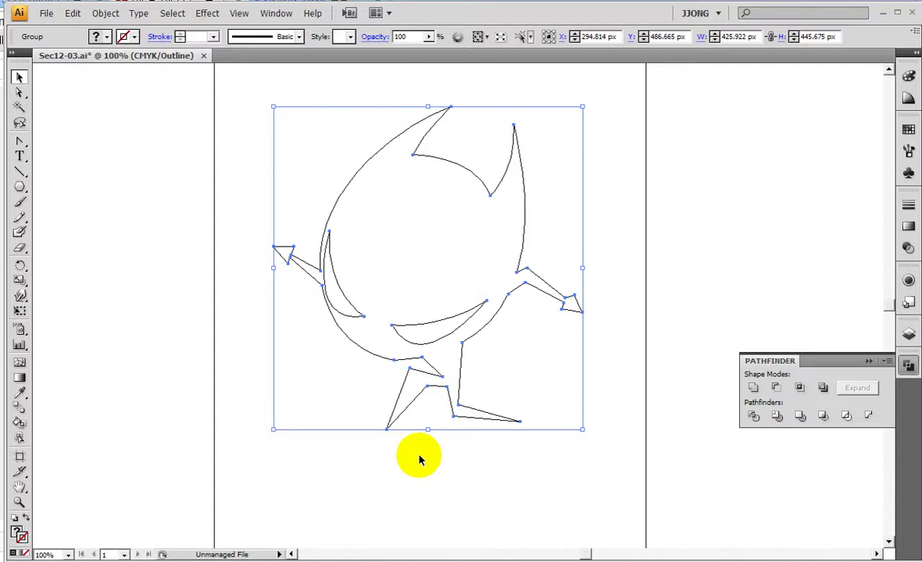
Step: Return to the filled preview, select the merged group, close Pathfinder and hide its bounding box
drag(779, 401, 823, 453)
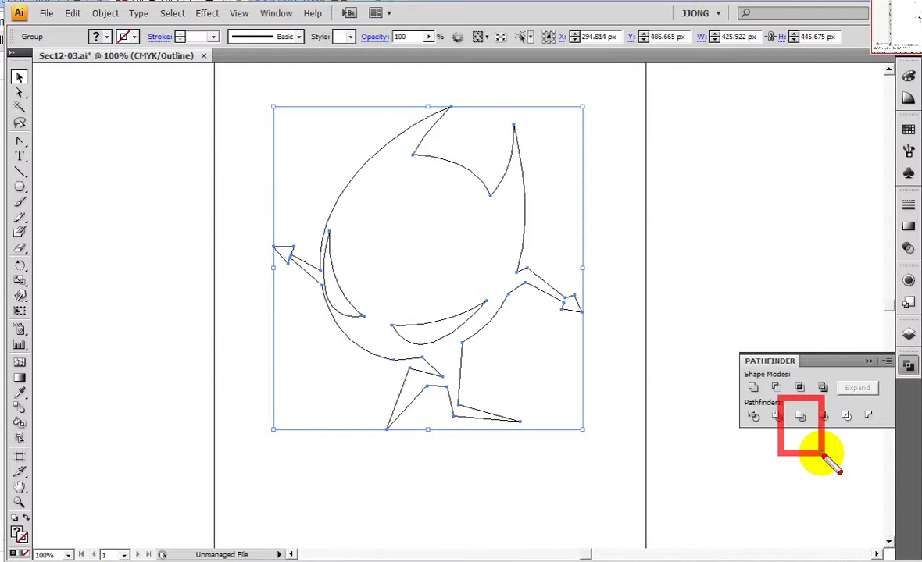
click(377, 499)
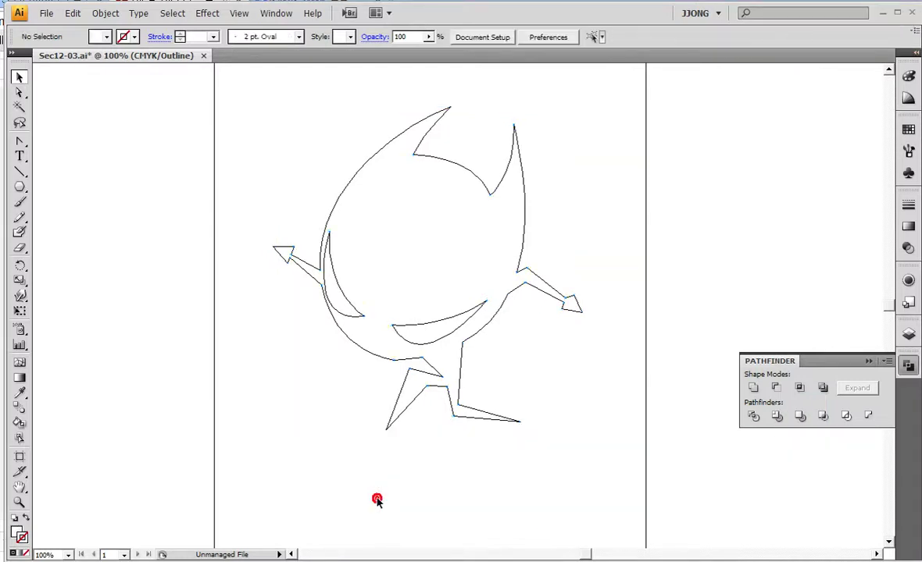
key(ctrl+y)
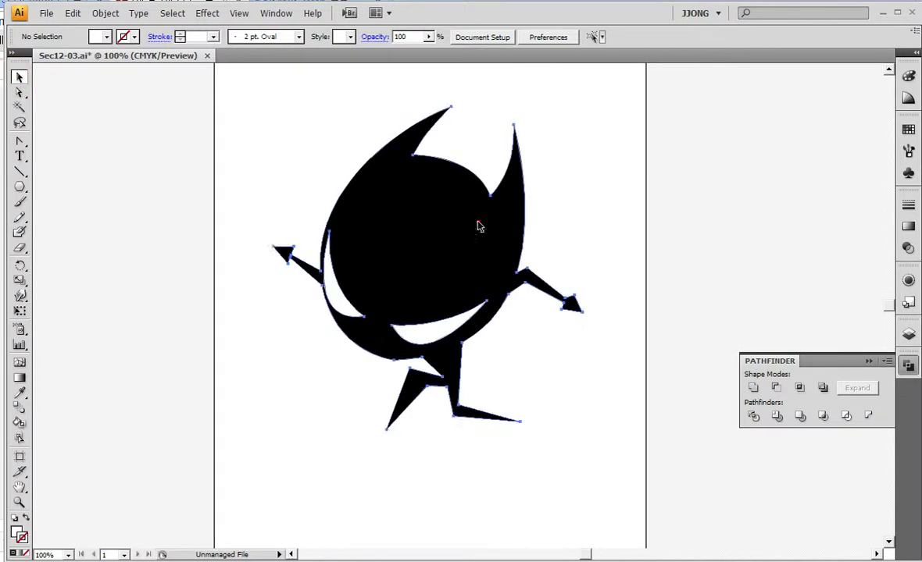
click(373, 209)
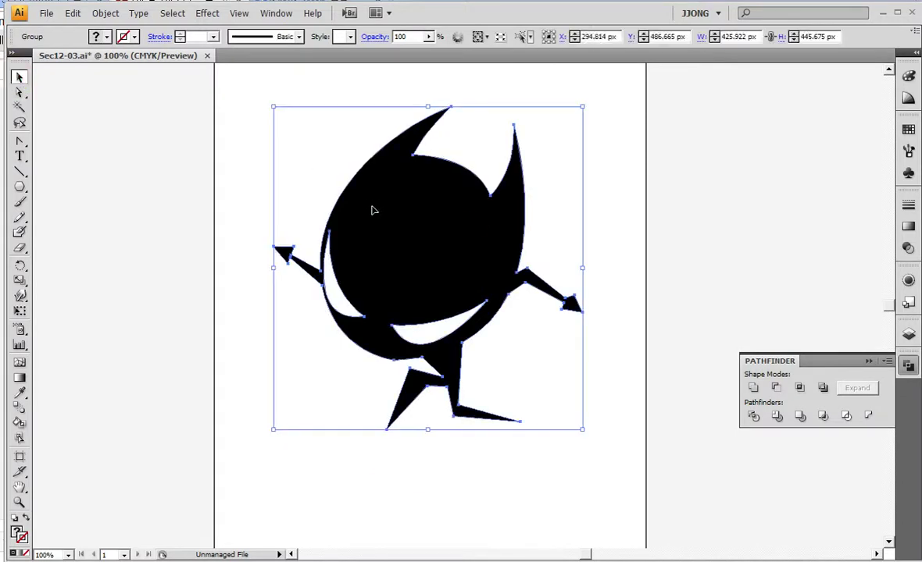
click(867, 360)
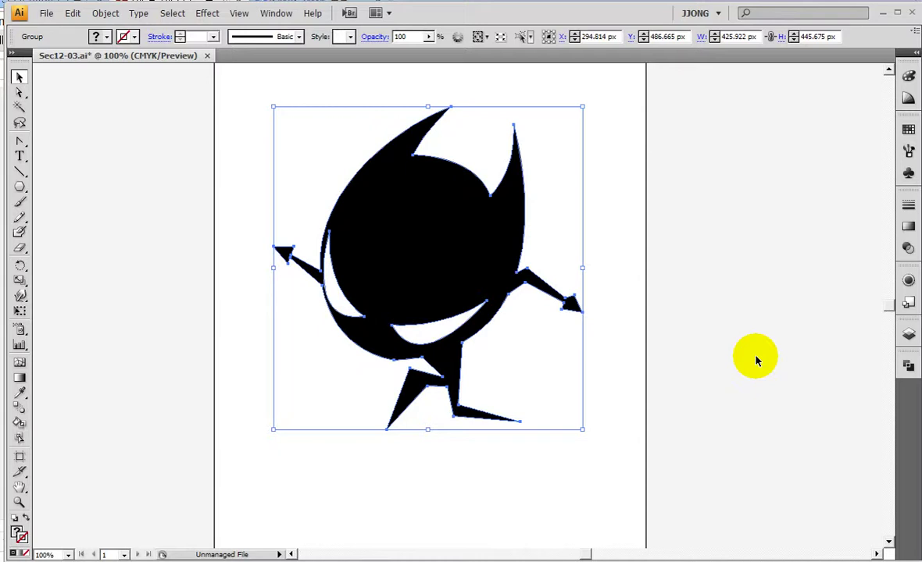
key(ctrl+shift+b)
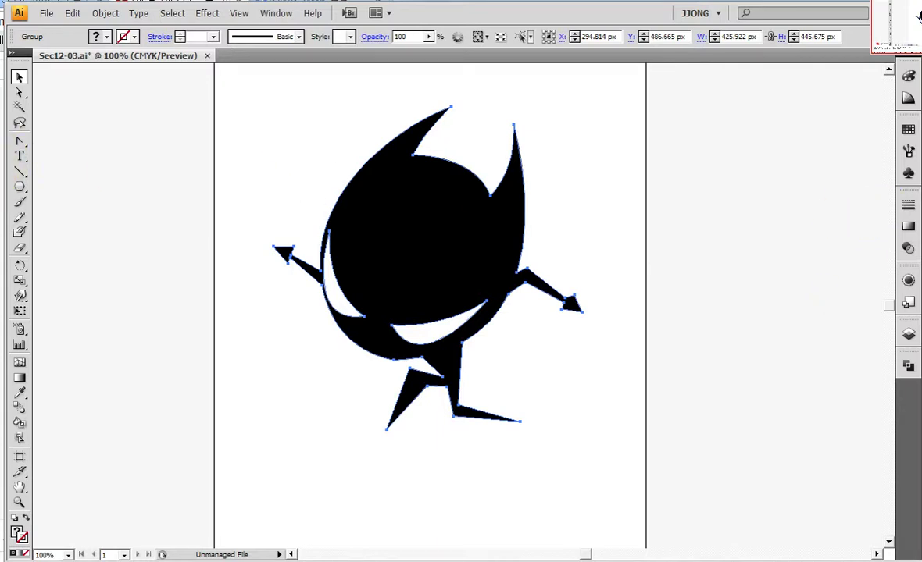
click(902, 247)
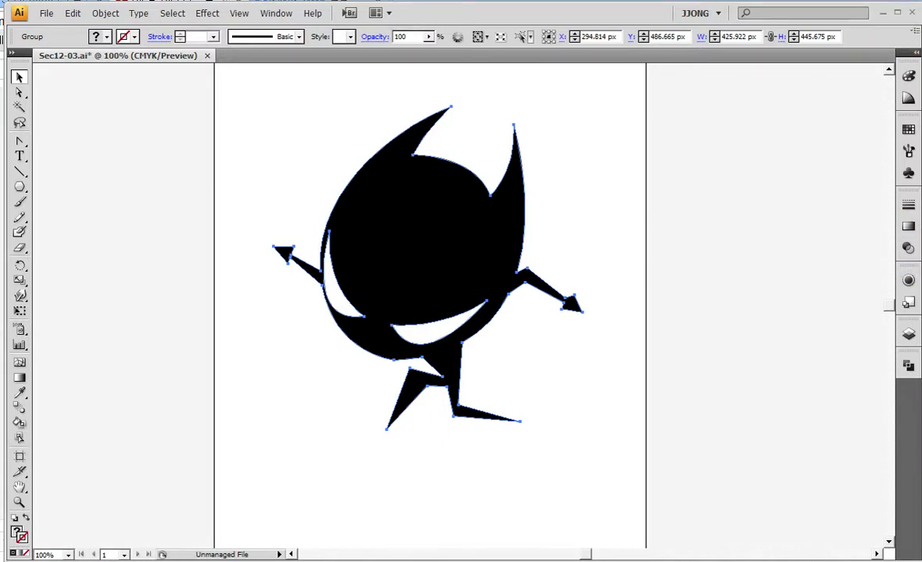
Step: Fade the character to 20% opacity in the Transparency panel
click(907, 248)
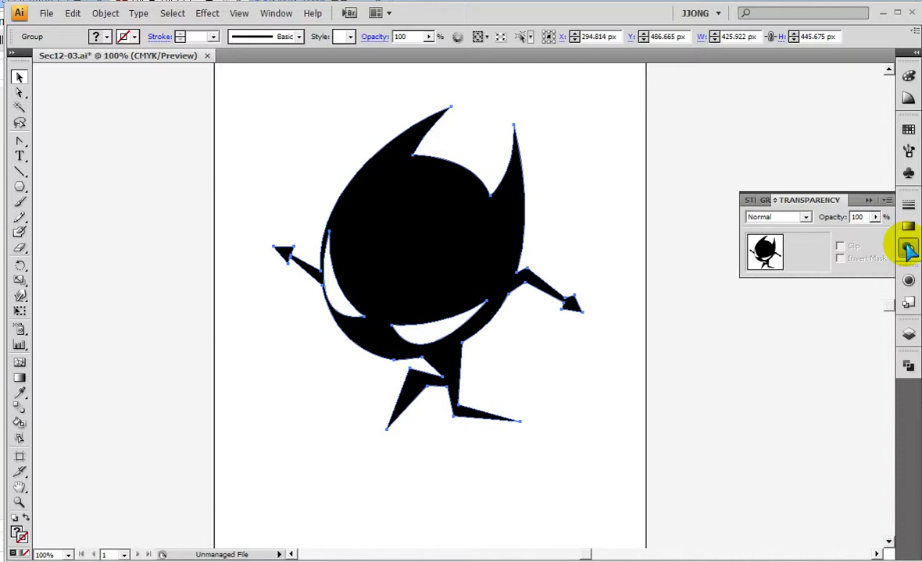
click(876, 218)
drag(876, 221, 816, 232)
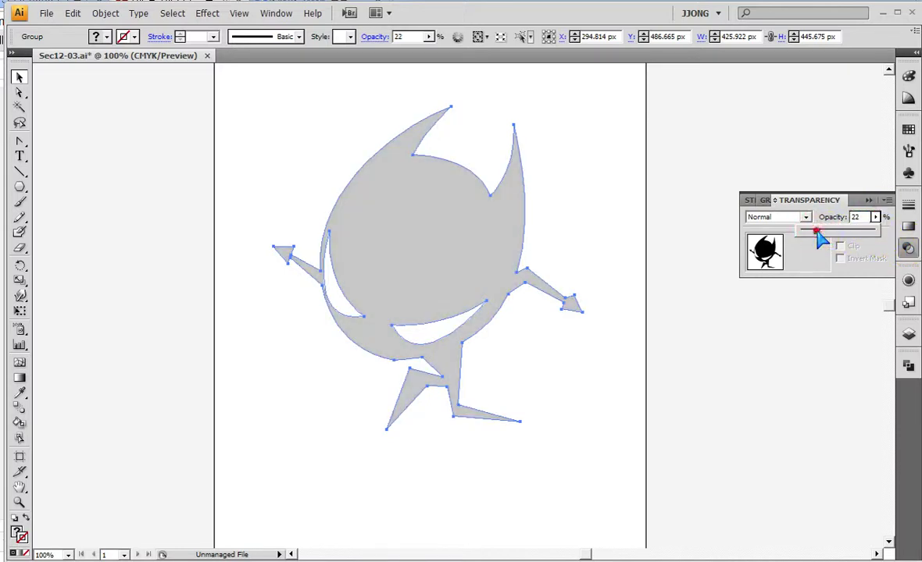
drag(816, 233, 815, 234)
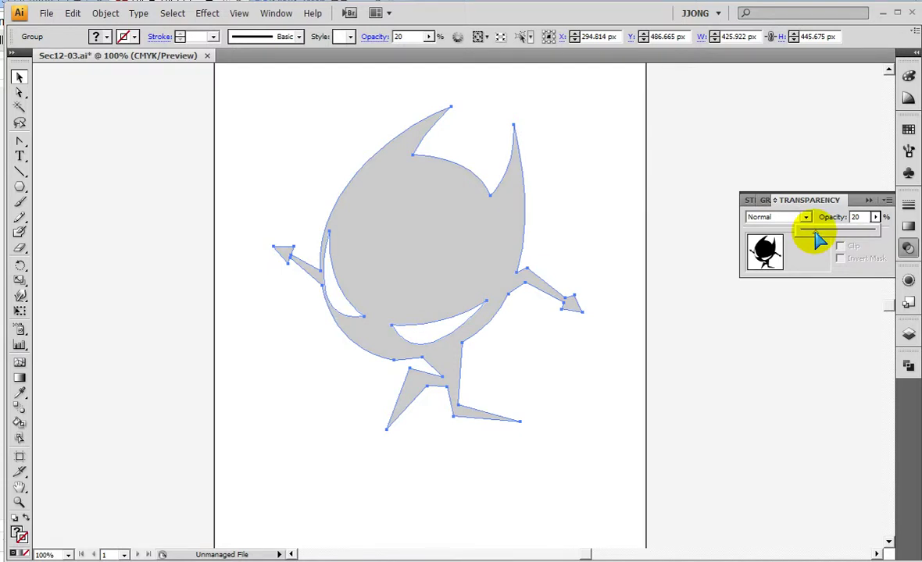
click(868, 200)
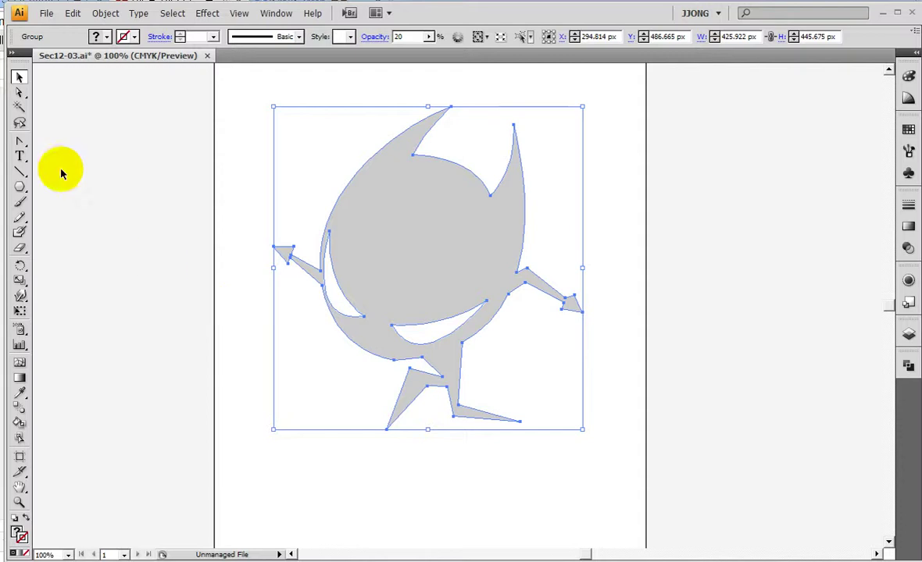
Step: Lock the faded character with Object > Lock > Selection and confirm it can't be selected
click(105, 13)
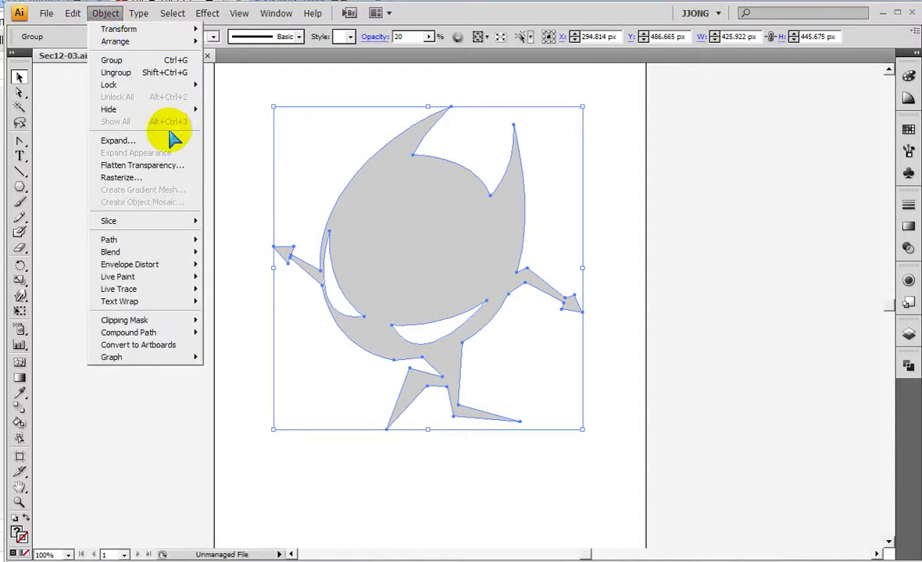
mouse_move(125, 84)
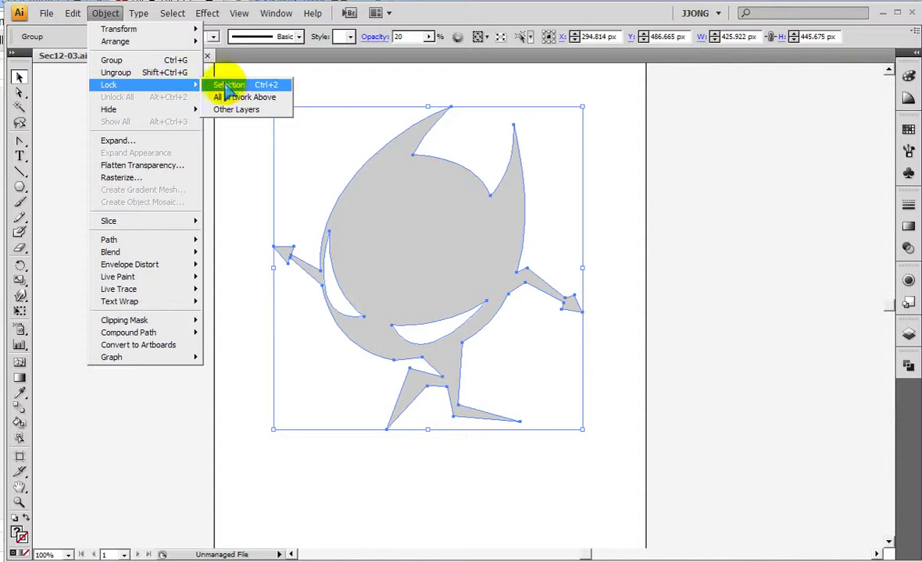
click(230, 88)
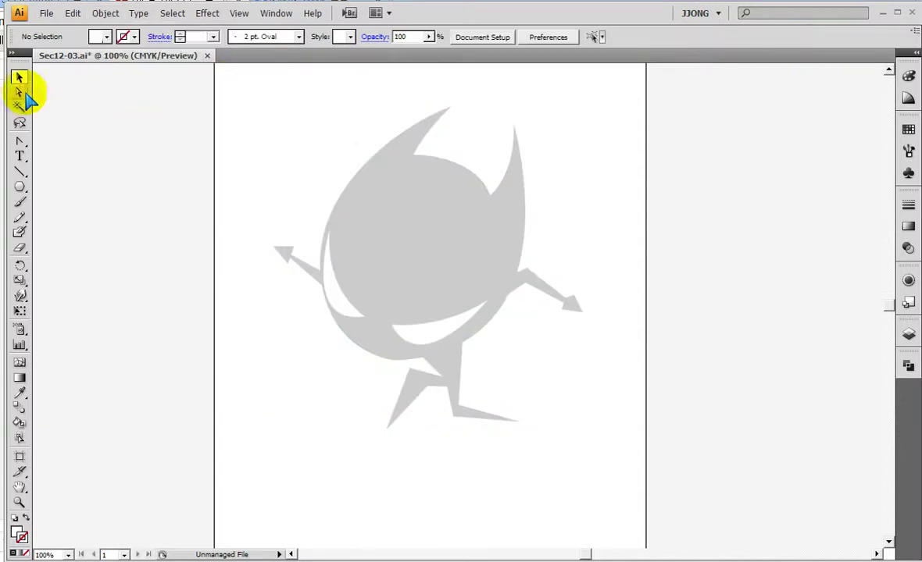
click(370, 165)
drag(306, 148, 395, 240)
drag(274, 158, 418, 290)
click(480, 310)
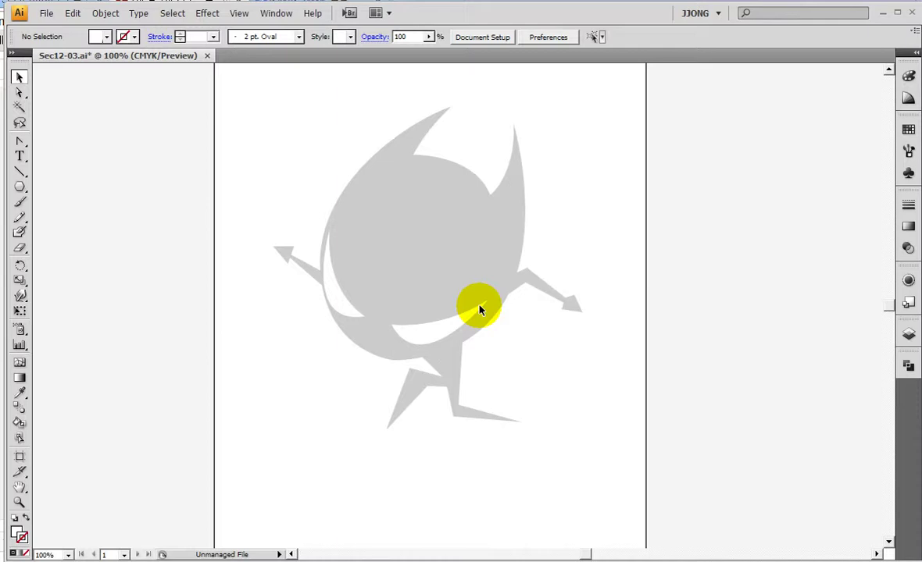
Step: Swap to no fill and pick a magenta R252 G0 B234 stroke in the Color Picker
click(26, 517)
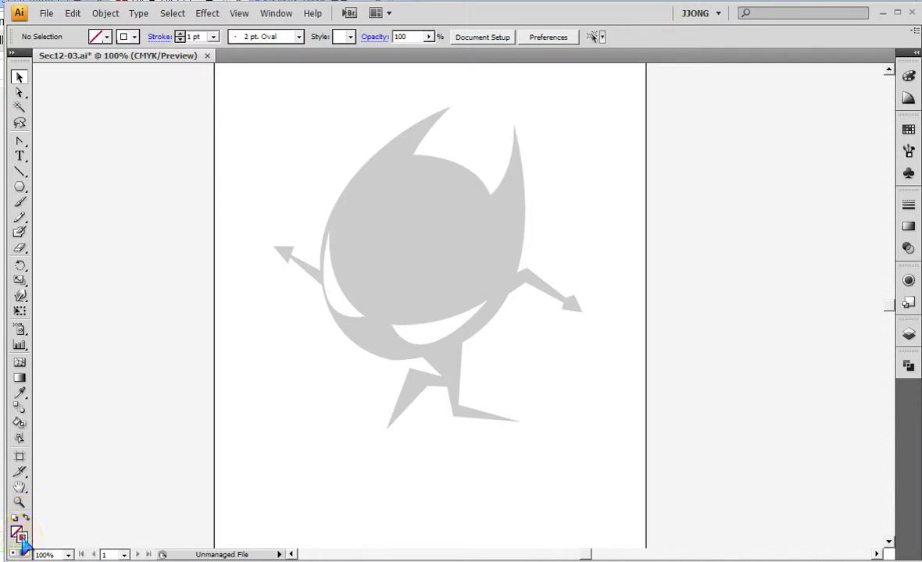
double_click(22, 541)
click(486, 237)
drag(488, 238, 486, 226)
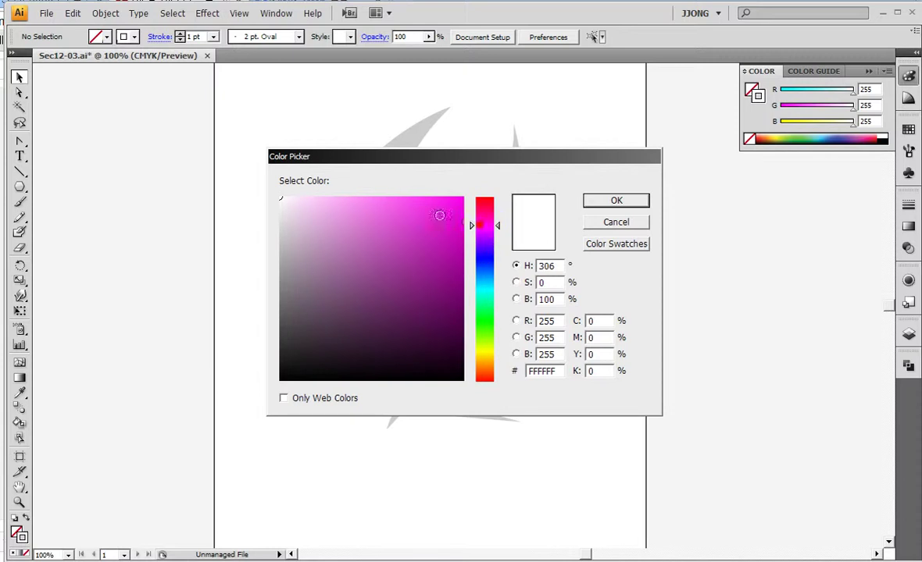
click(460, 207)
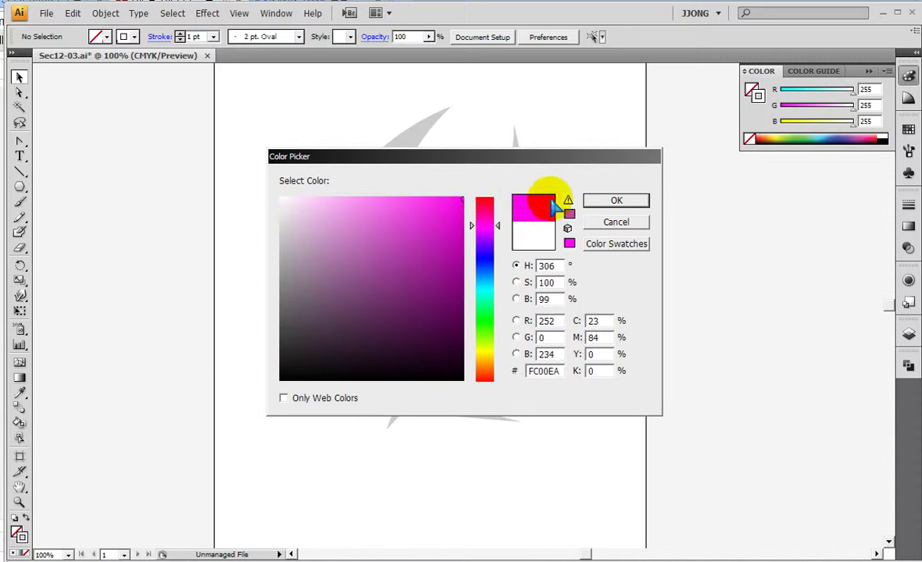
click(598, 200)
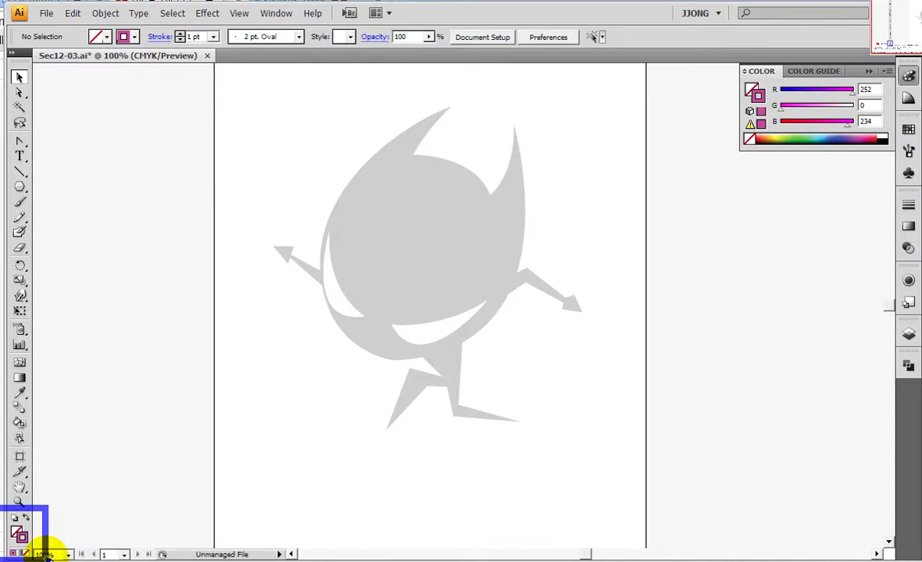
Step: Drag around the artboard, view the Pen tool variants, and select the Zoom tool
drag(103, 232, 247, 334)
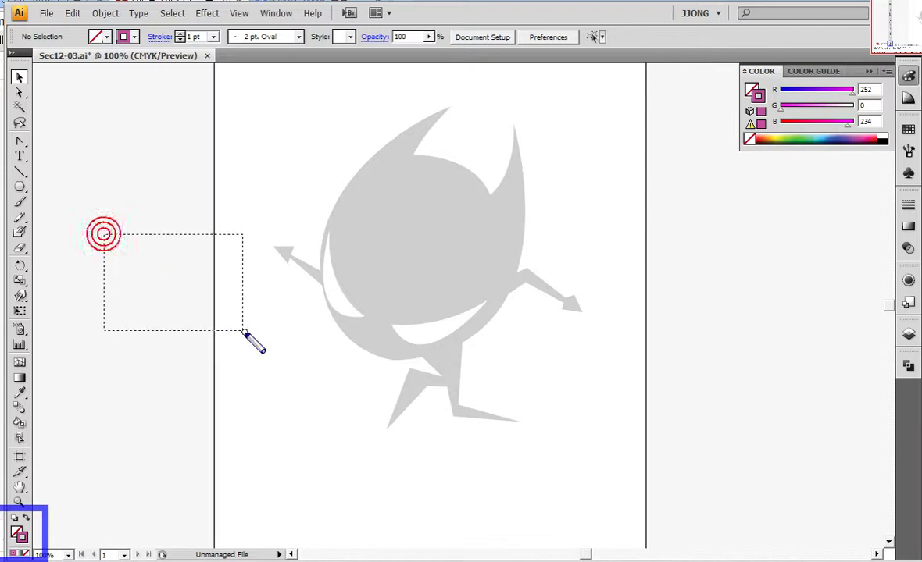
drag(181, 295, 316, 430)
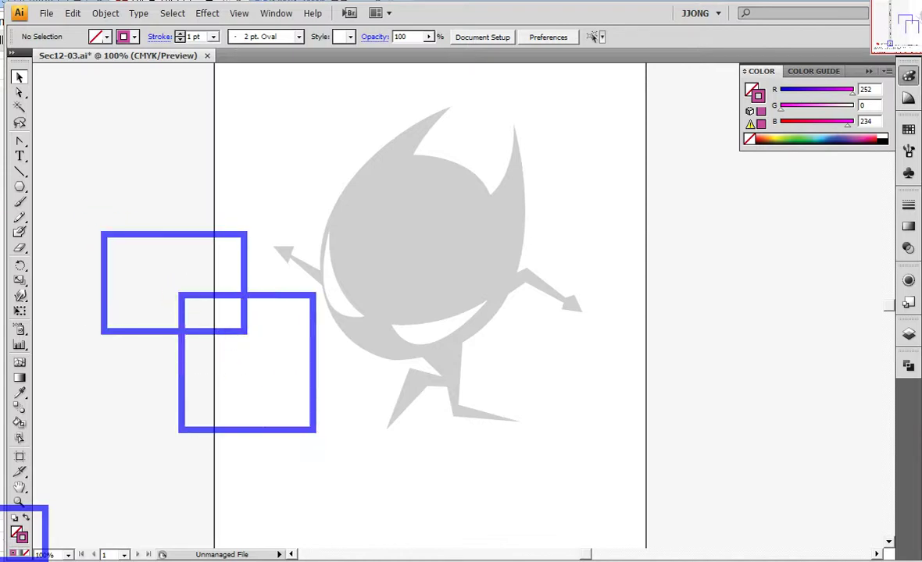
drag(235, 235, 236, 238)
drag(236, 238, 107, 321)
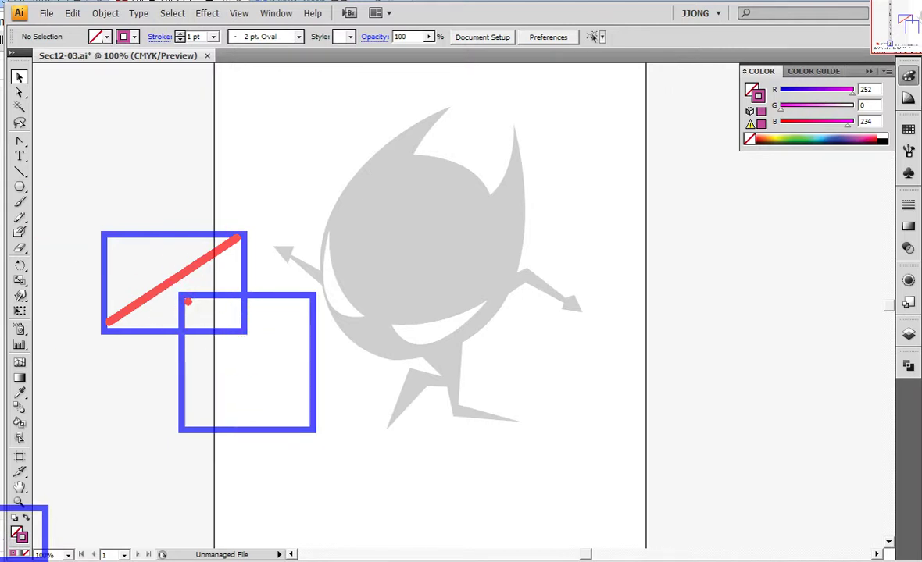
drag(182, 299, 318, 419)
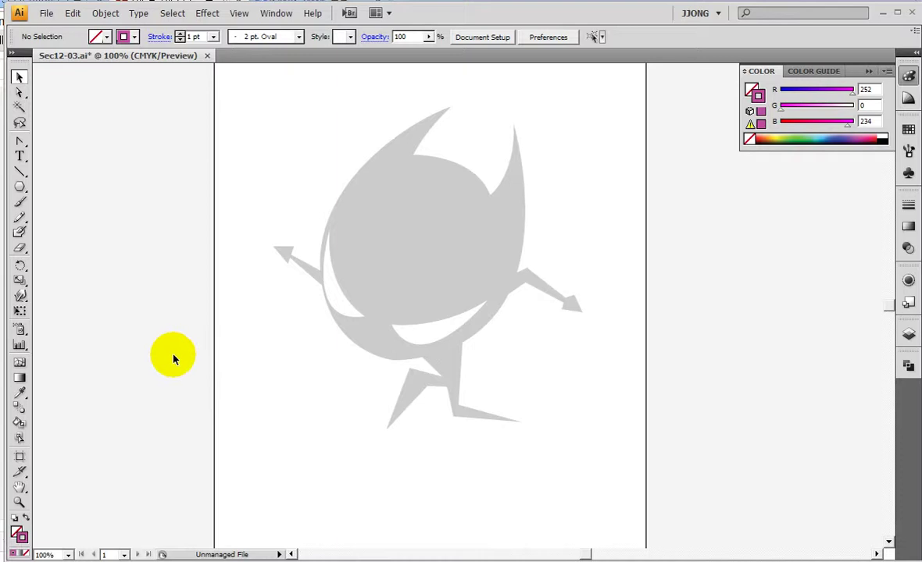
drag(20, 141, 75, 152)
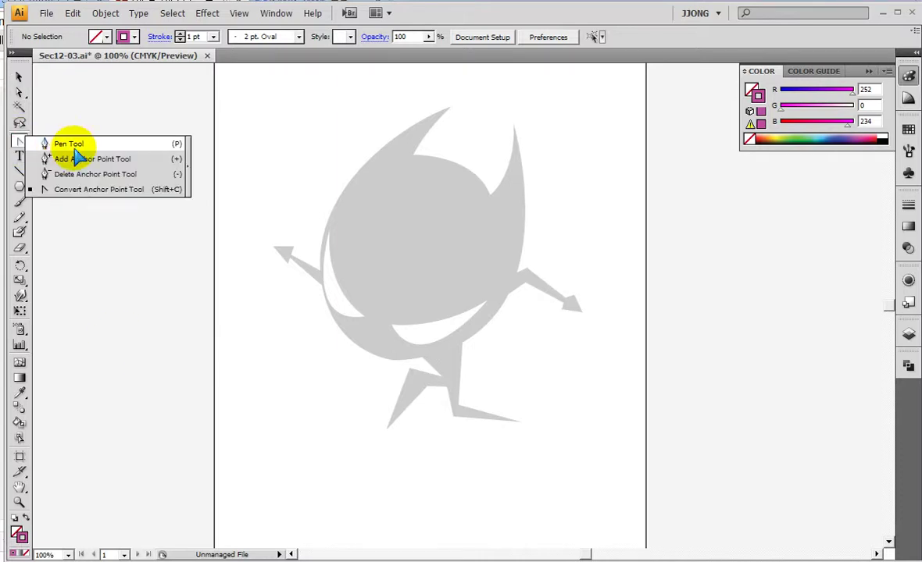
click(19, 502)
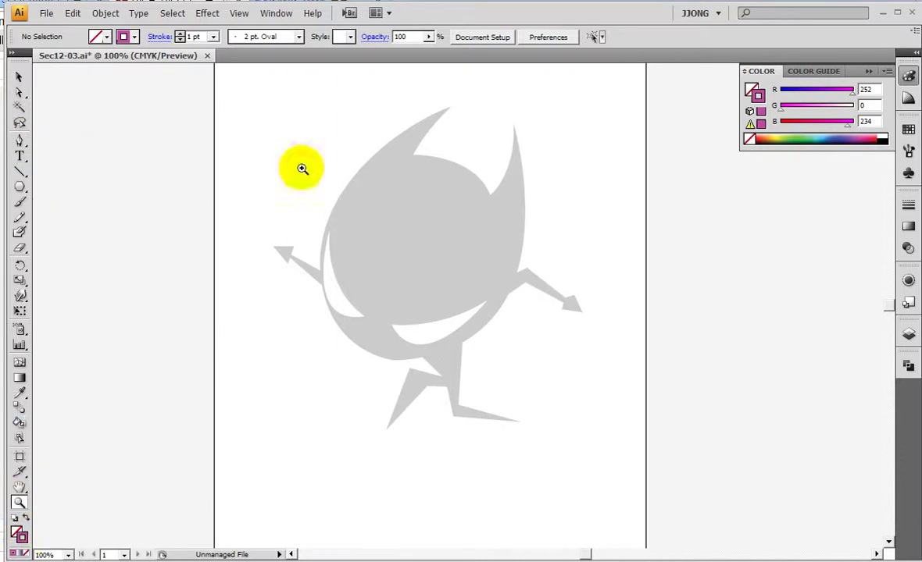
Step: Pan the artboard and zoom in on the template's left arrow-shaped arm and head edge
drag(424, 244, 472, 300)
click(19, 141)
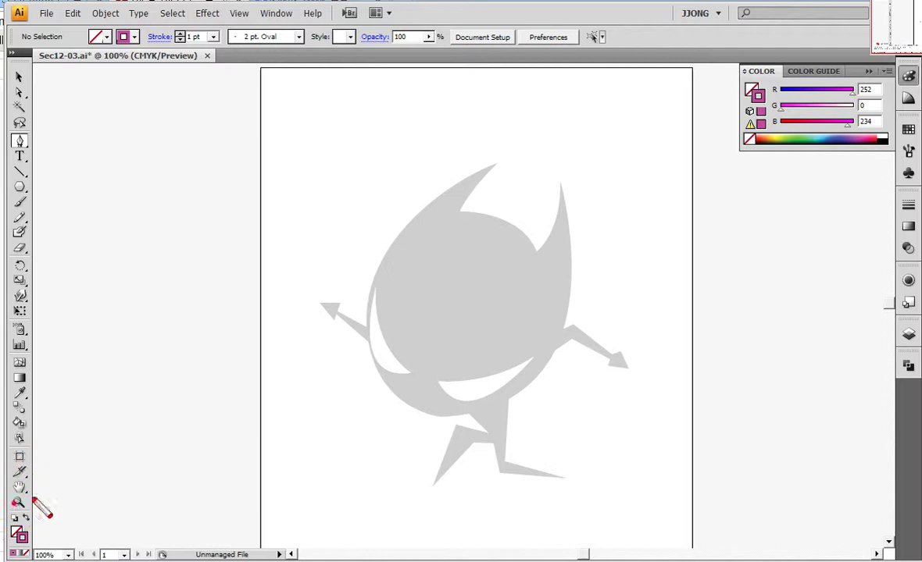
drag(233, 220, 601, 478)
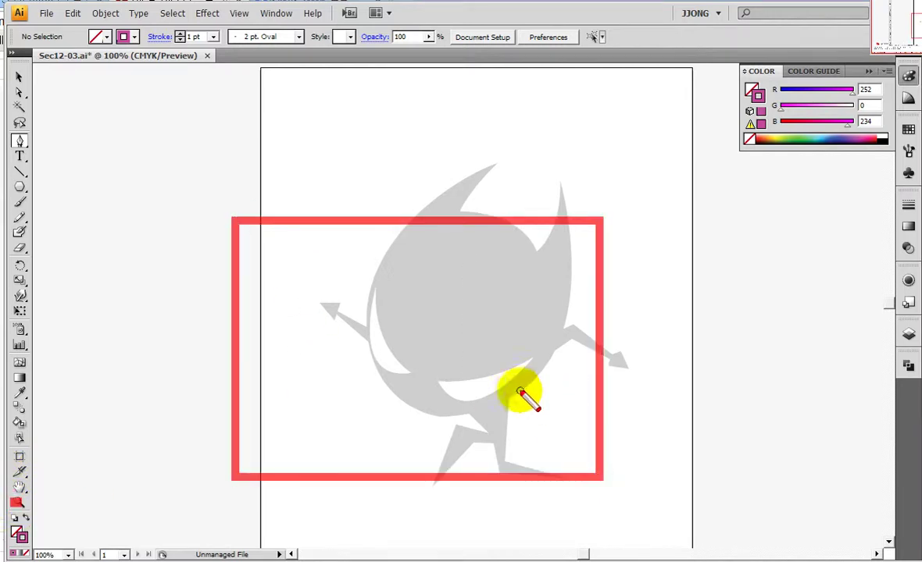
click(19, 502)
mouse_move(265, 263)
mouse_down()
mouse_move(417, 363)
mouse_move(396, 357)
mouse_up()
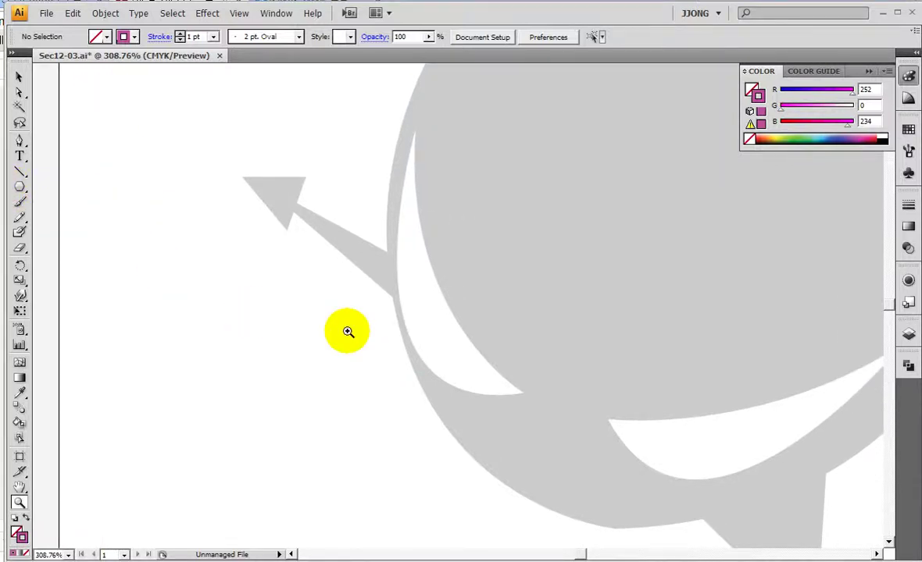
Step: Start a magenta Pen path where the arm meets the head, placing anchors around the arrowhead
click(396, 305)
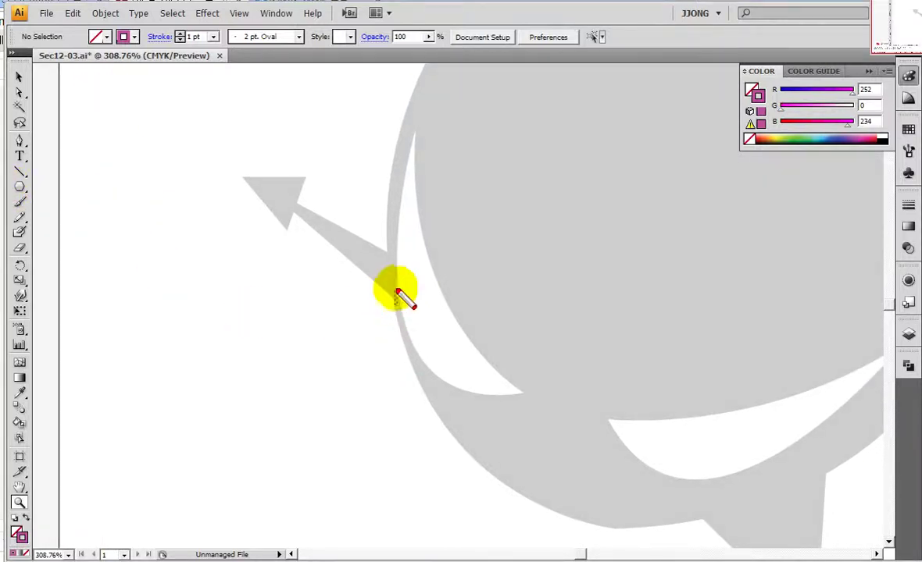
click(387, 290)
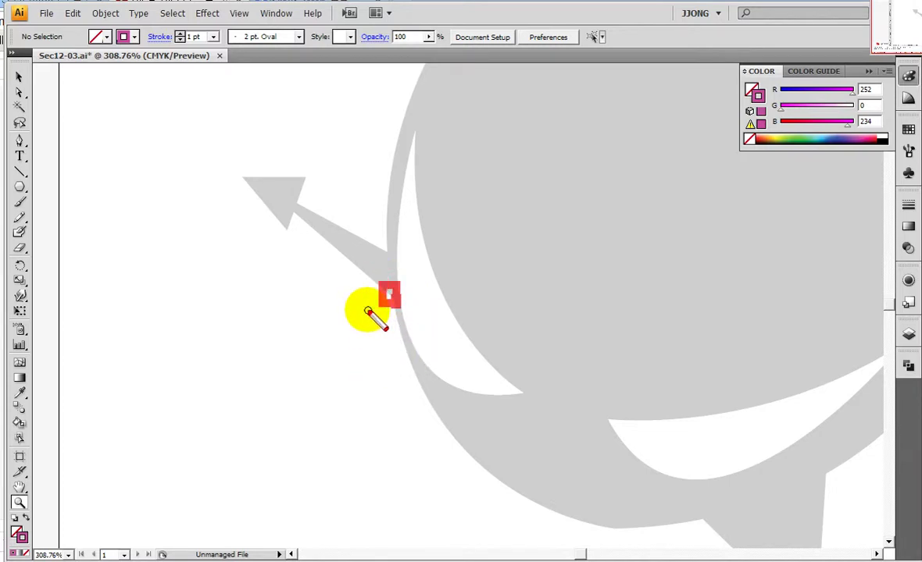
click(19, 140)
click(391, 296)
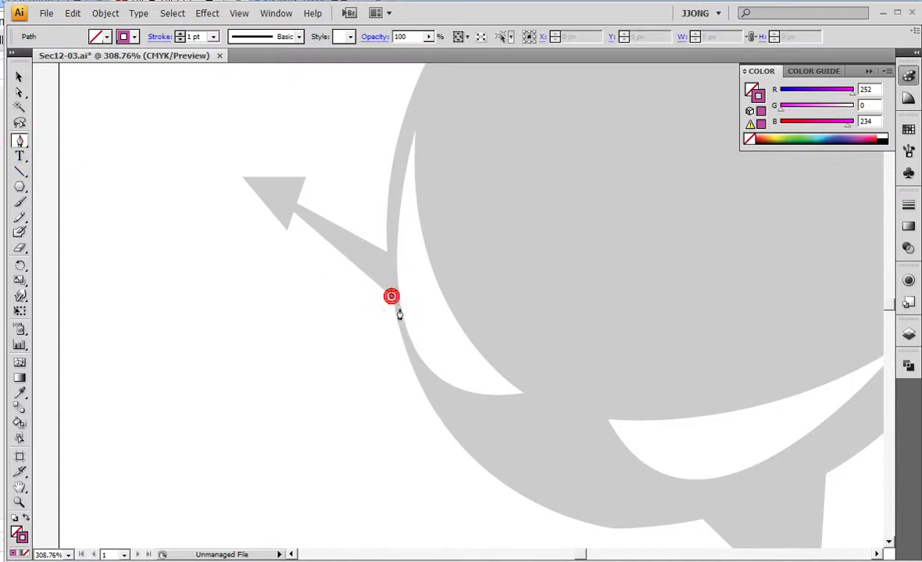
click(292, 214)
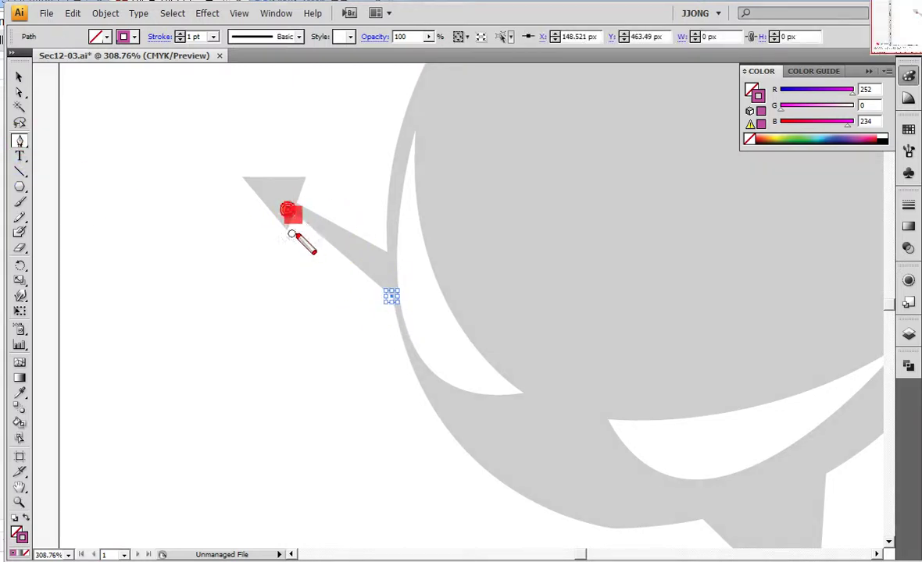
click(285, 228)
click(242, 173)
click(300, 181)
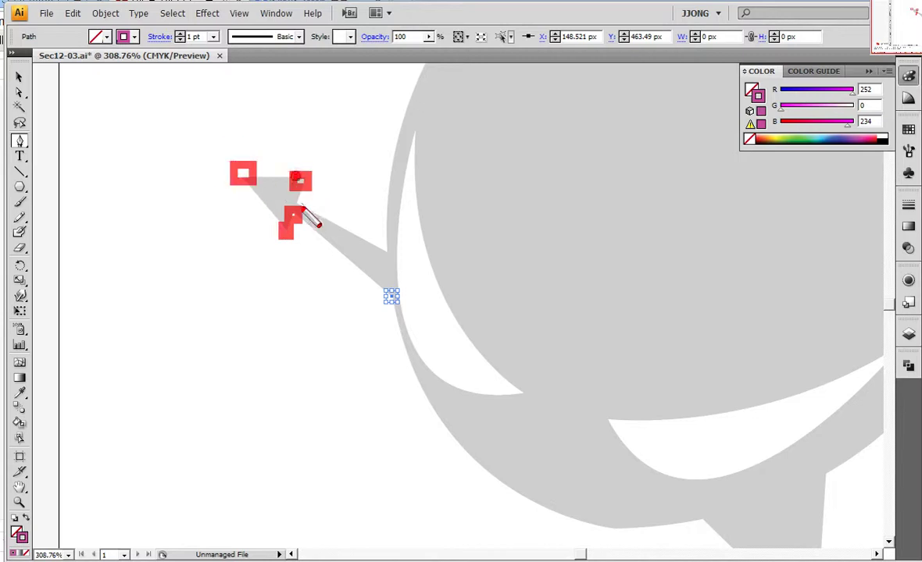
click(388, 252)
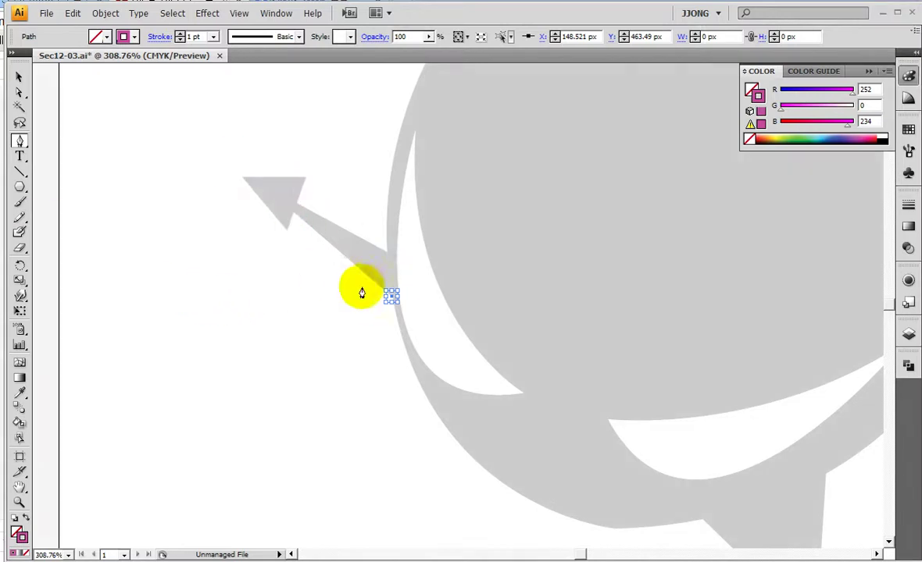
Step: Add anchors at the arrowhead's inner corner, tip, top corner and notch, ending at the arm's upper edge
click(292, 214)
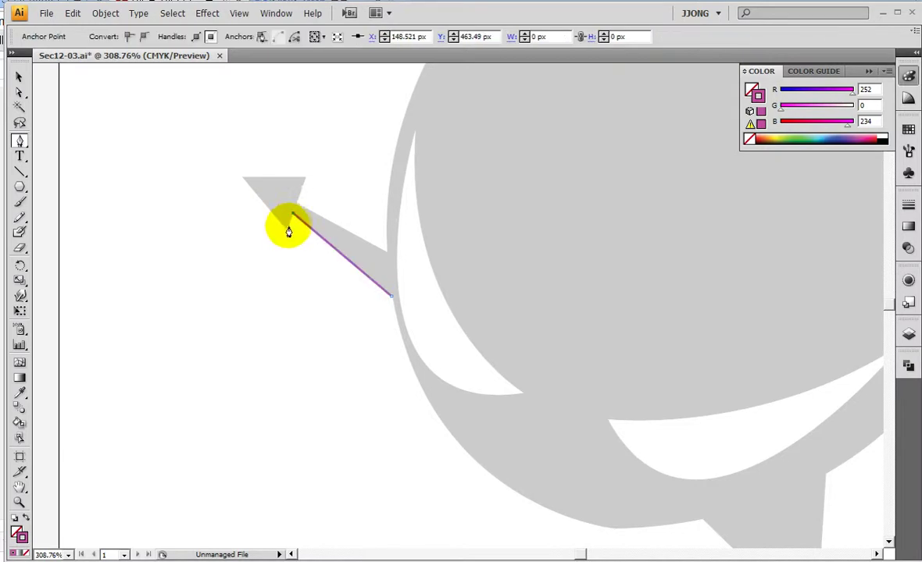
click(242, 179)
click(305, 178)
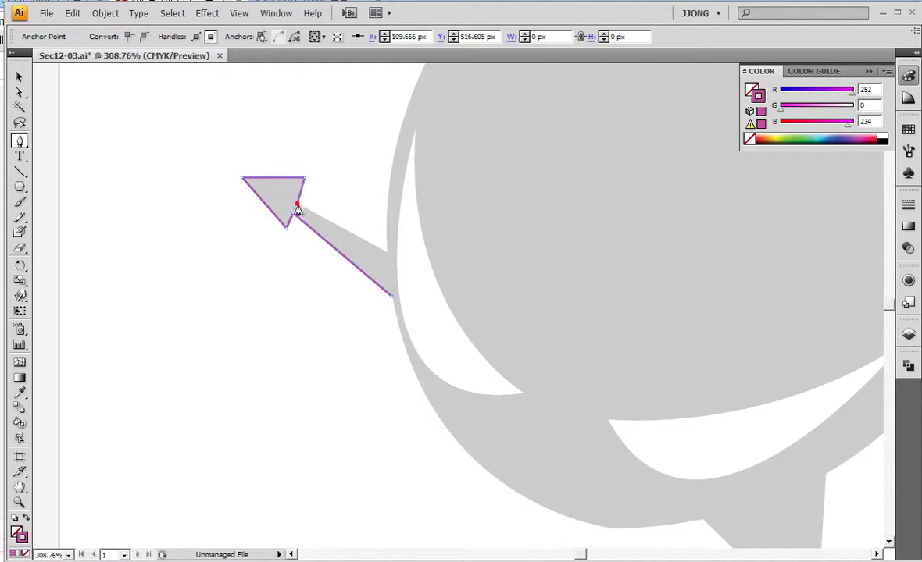
click(297, 205)
click(386, 256)
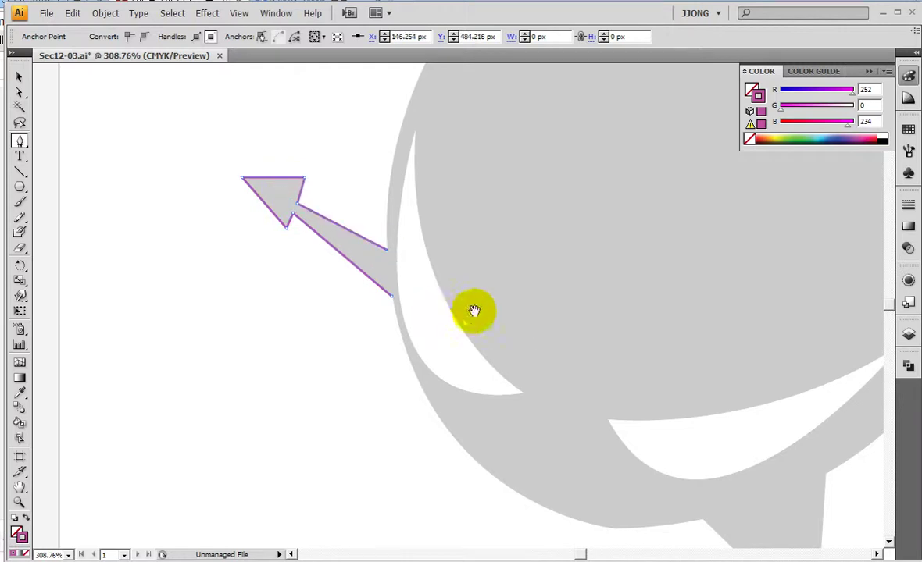
drag(468, 312, 338, 450)
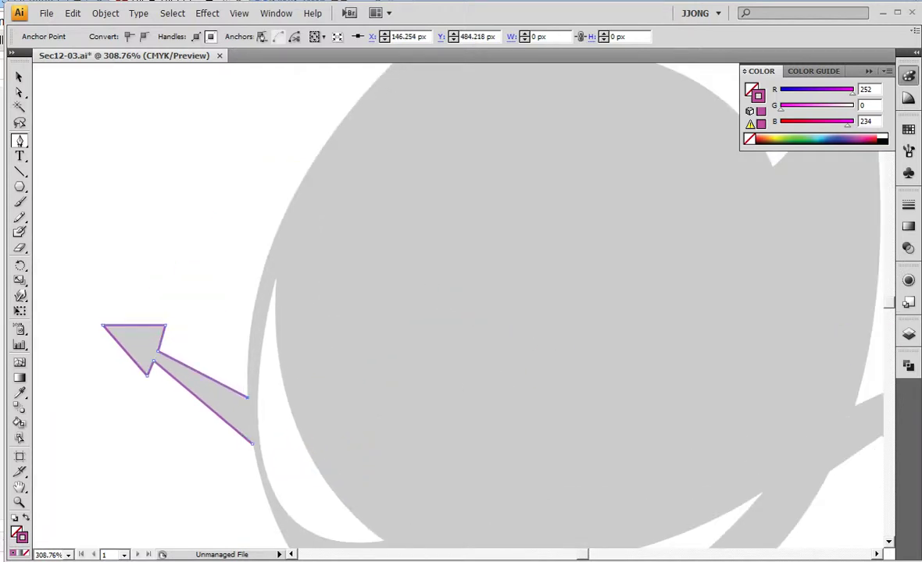
Step: Give the arm outline a 4 pt stroke weight in the Stroke panel
click(908, 205)
click(837, 217)
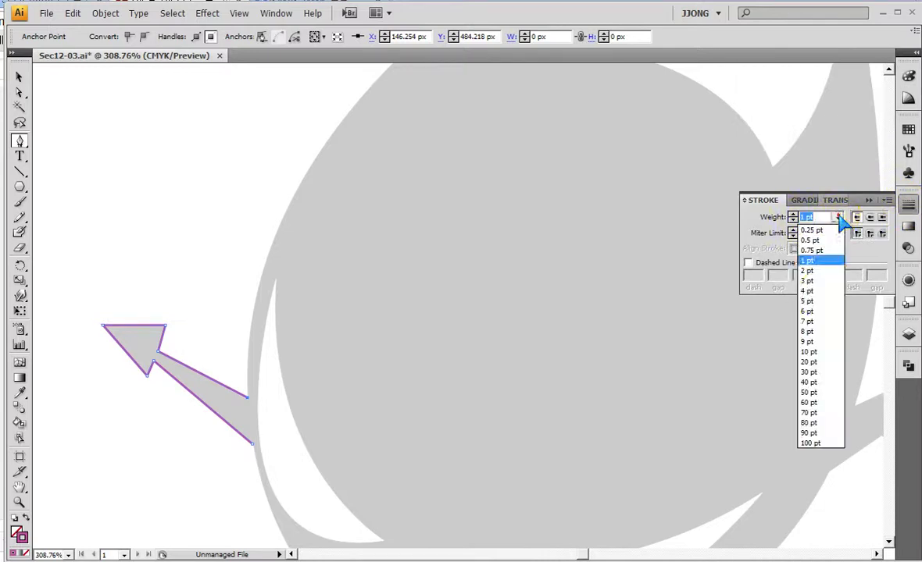
click(765, 293)
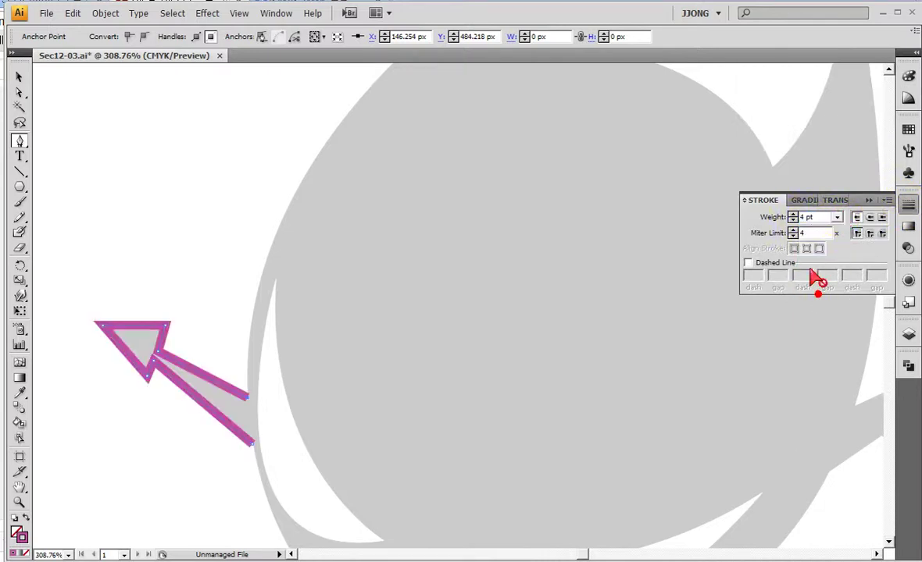
click(869, 200)
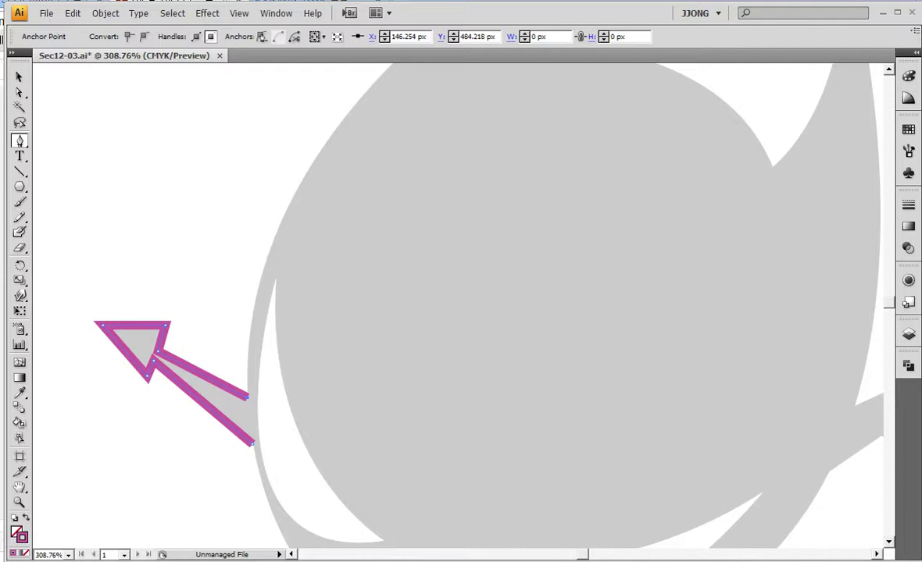
scroll(461, 305, up, 1)
scroll(461, 305, up, 1)
scroll(461, 304, up, 2)
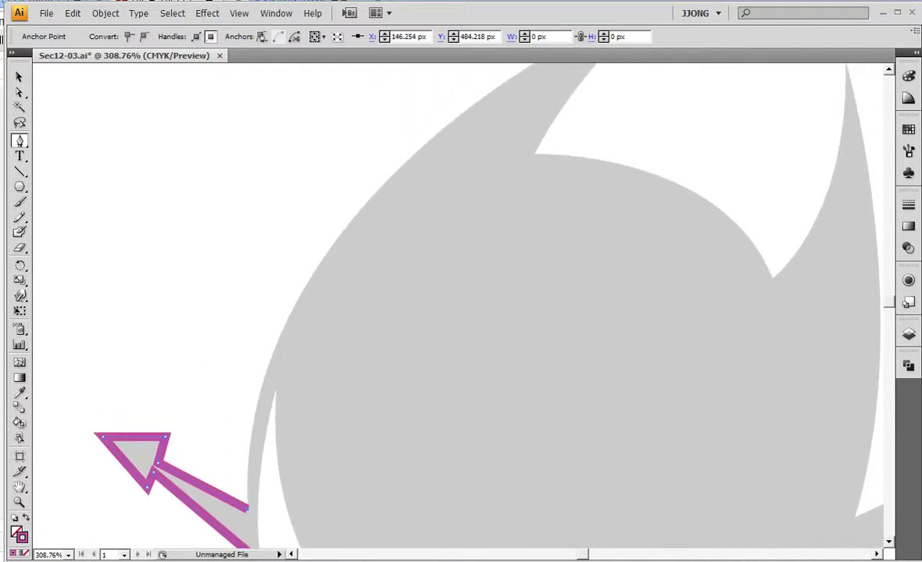
Step: Zoom out and extend the arrow-hand outline with a curved anchor up the head's upper-left edge
key(ctrl+minus)
key(ctrl+minus)
key(ctrl+minus)
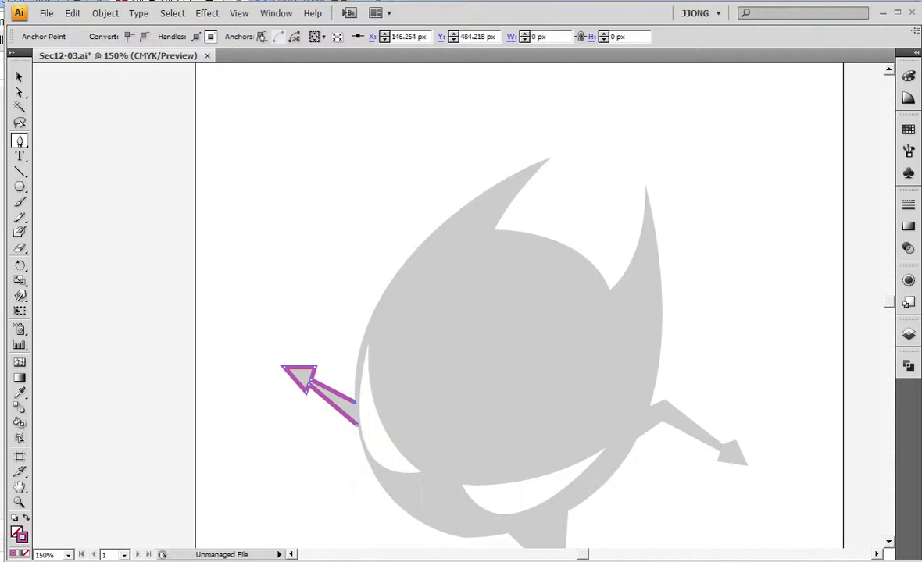
key(ctrl+a)
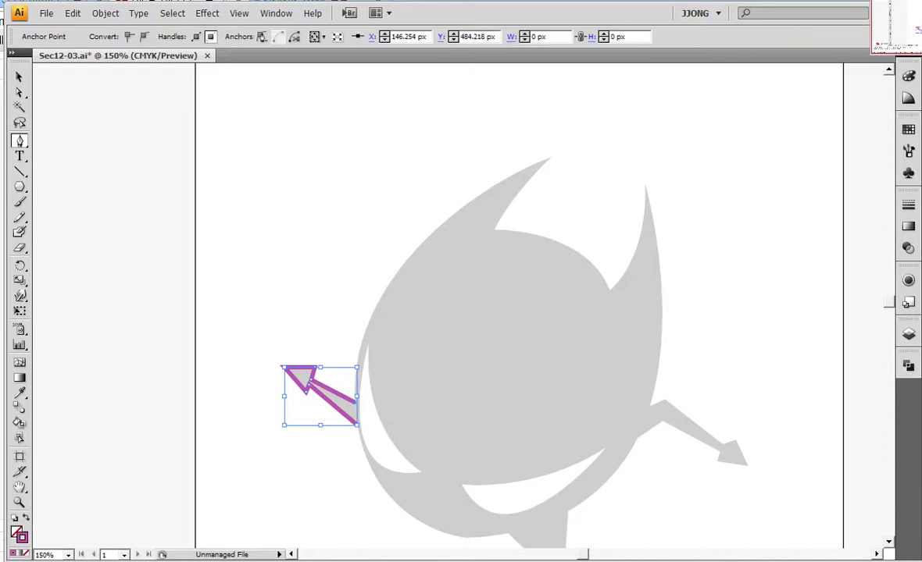
click(353, 396)
click(548, 162)
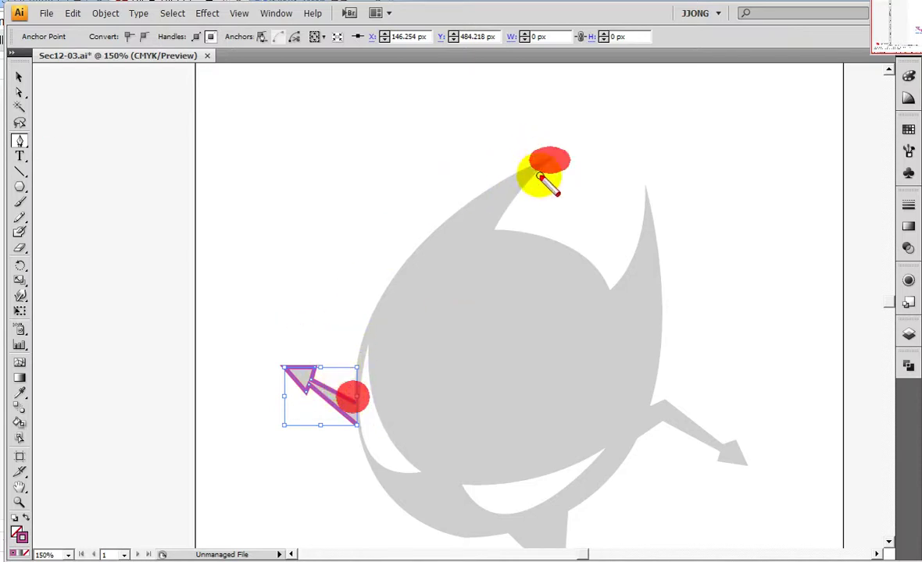
click(404, 264)
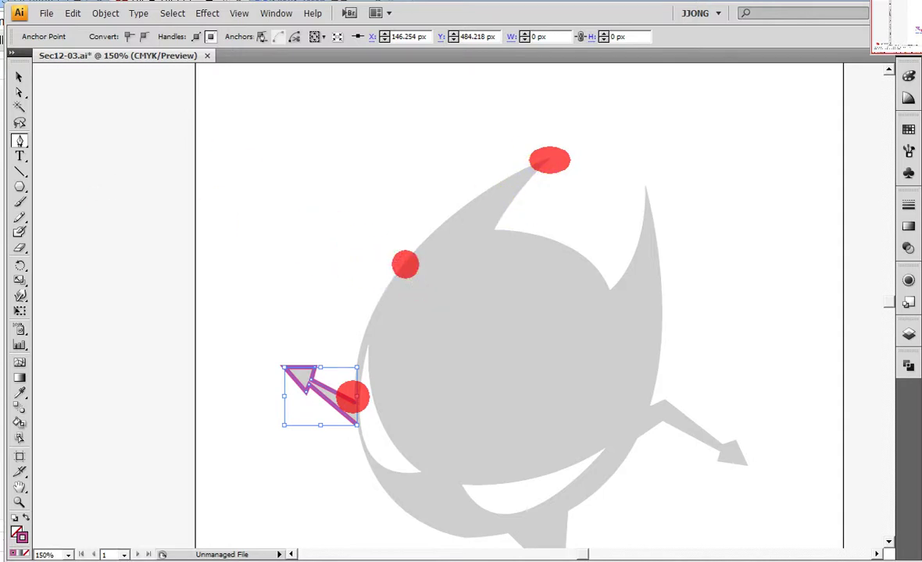
drag(405, 264, 446, 211)
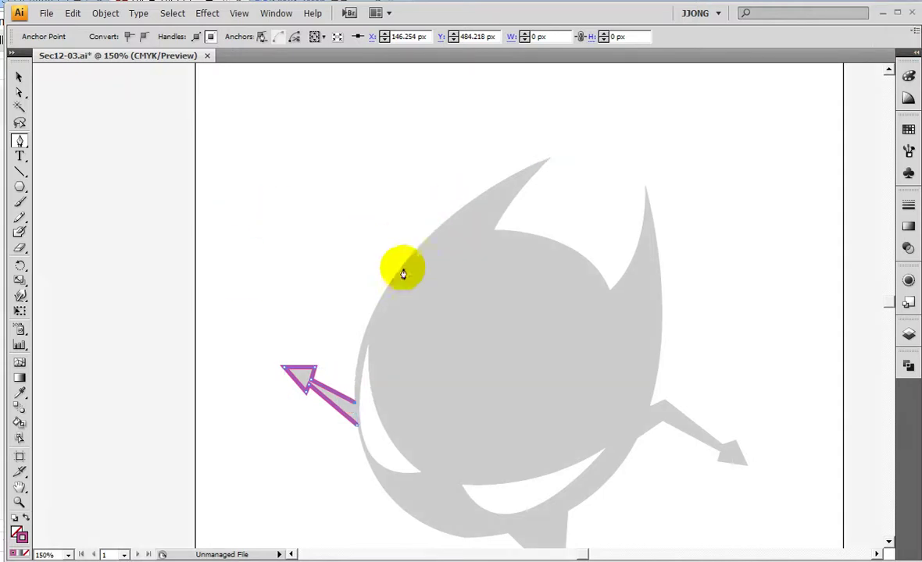
mouse_move(400, 269)
mouse_down()
mouse_move(452, 224)
mouse_move(452, 202)
mouse_up()
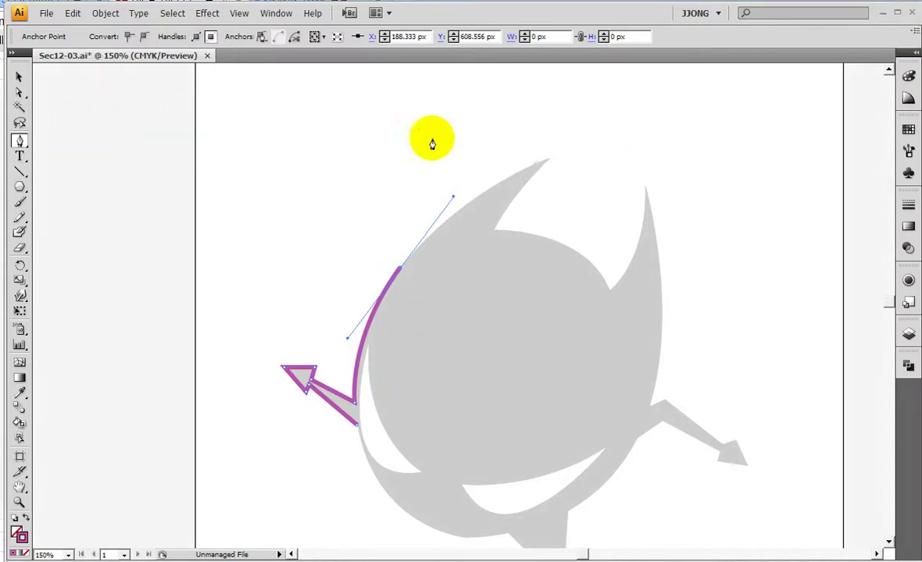
Step: Extend the outline up to the left horn's tip with a sharp anchor
mouse_move(549, 159)
mouse_down()
mouse_move(561, 152)
mouse_move(562, 160)
mouse_up()
key(ctrl+z)
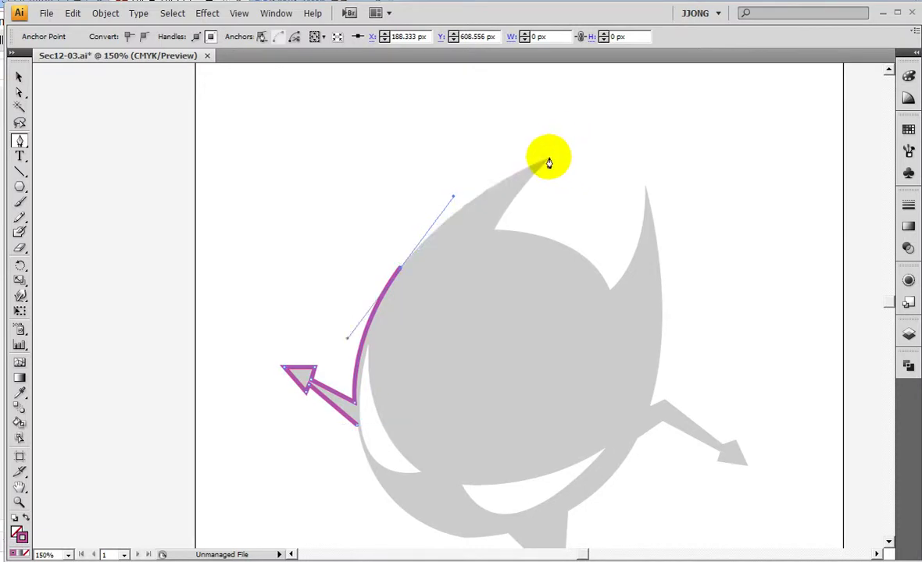
click(549, 159)
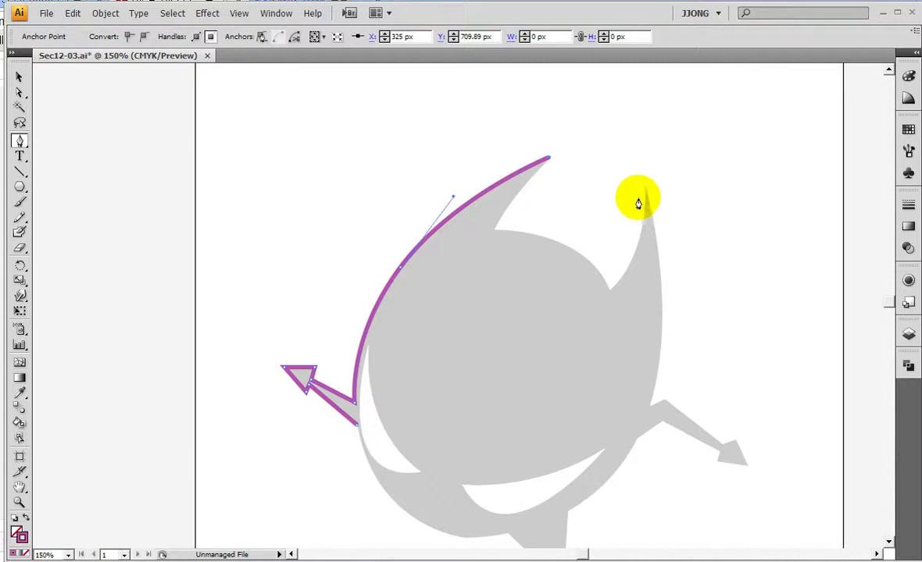
key(ctrl)
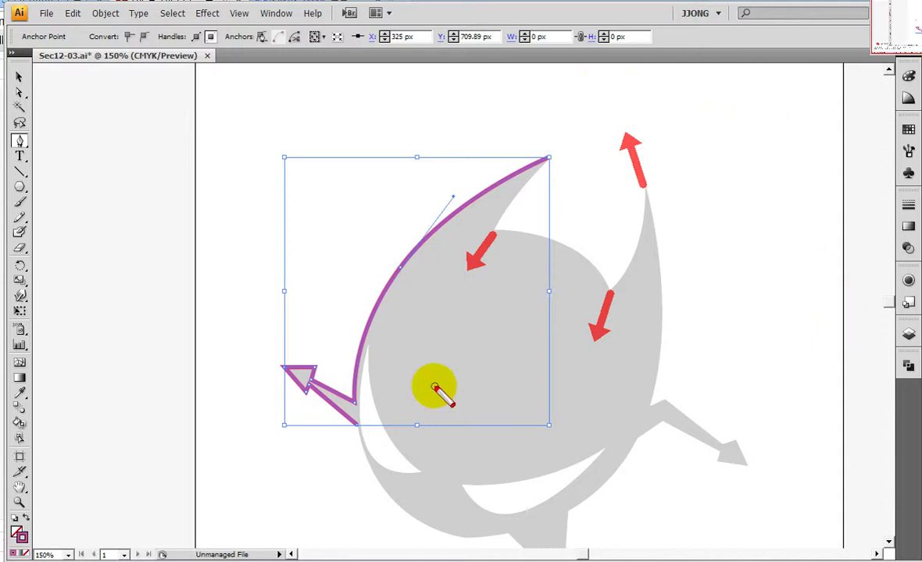
Step: Trace down into the notch between the horns and up to the right horn's tip, with corner anchors
click(494, 234)
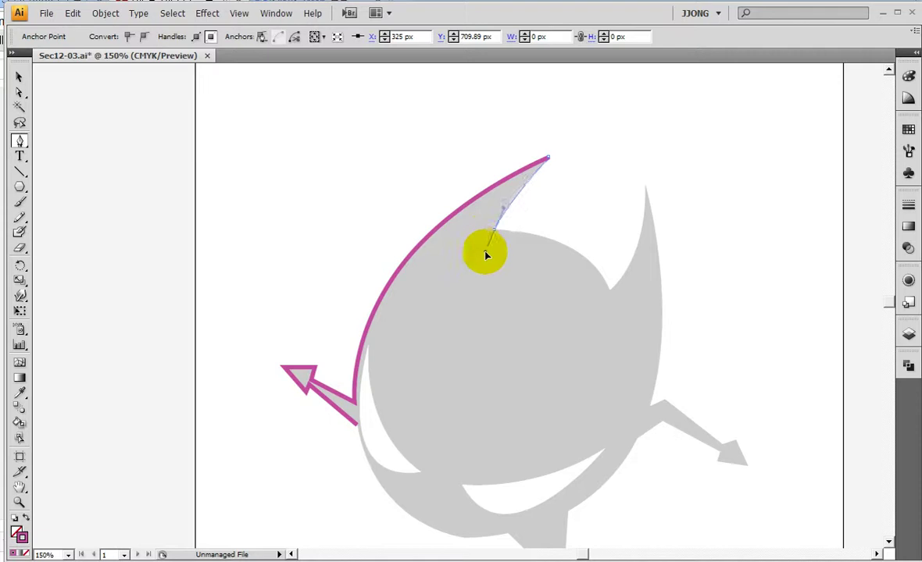
drag(486, 256, 486, 256)
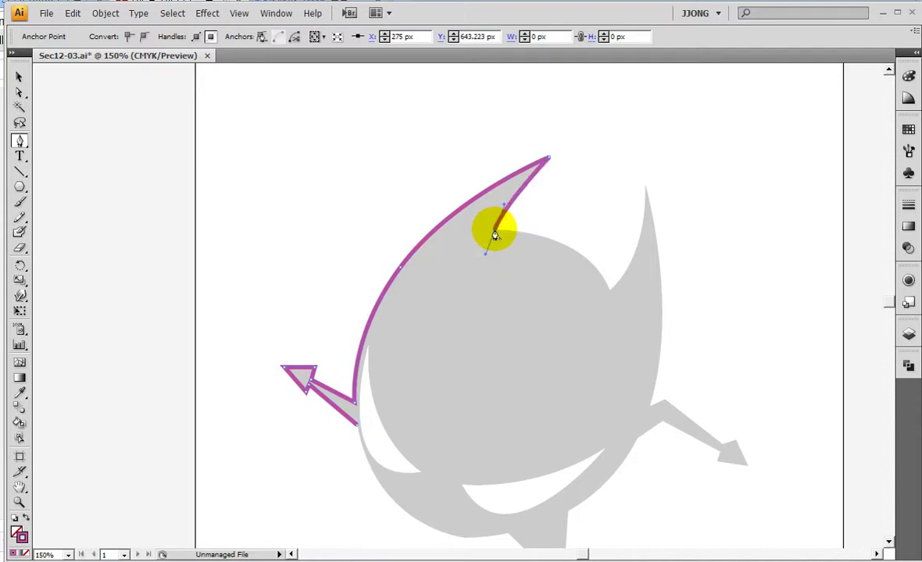
click(495, 233)
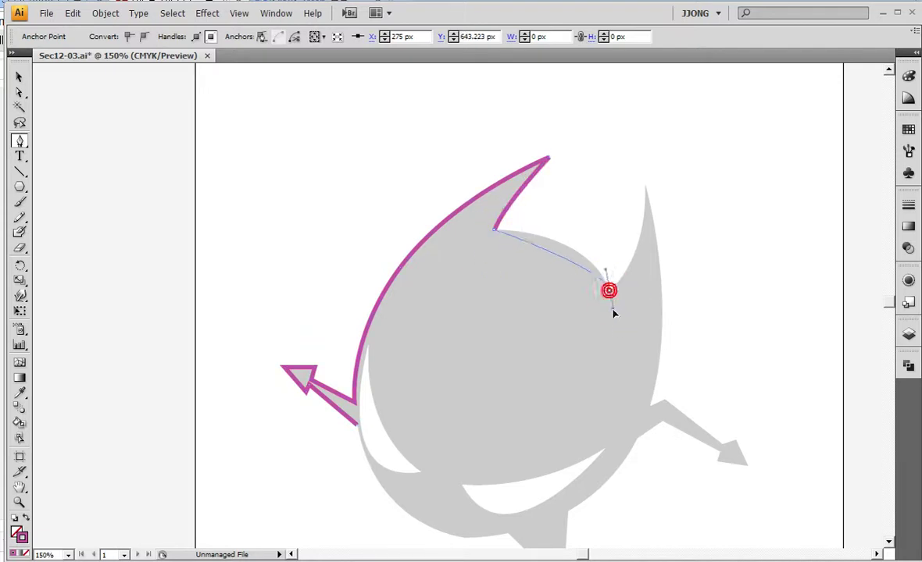
drag(609, 291, 628, 346)
click(609, 293)
drag(644, 184, 634, 122)
click(645, 185)
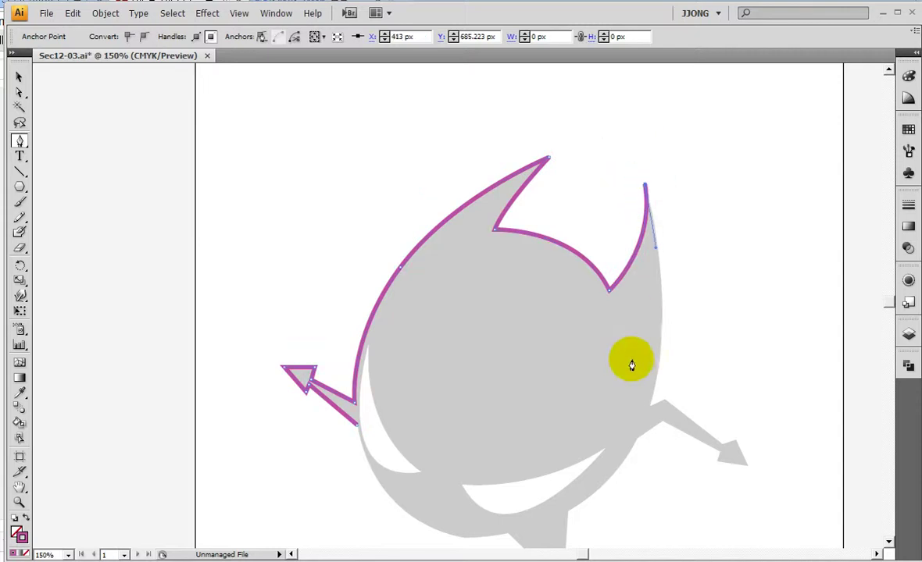
Step: Curve the outline down the head's right side, panning to show the lower figure
key(ctrl)
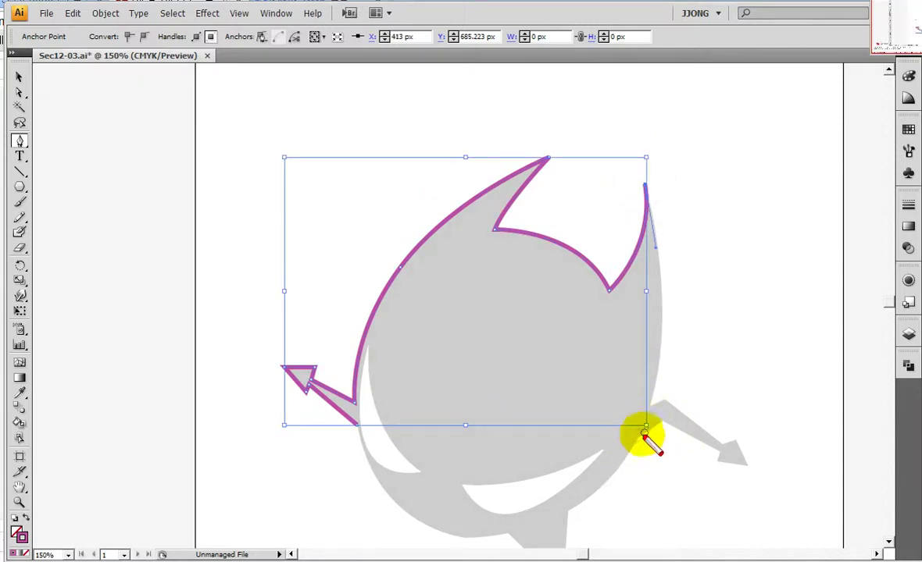
drag(601, 461, 539, 485)
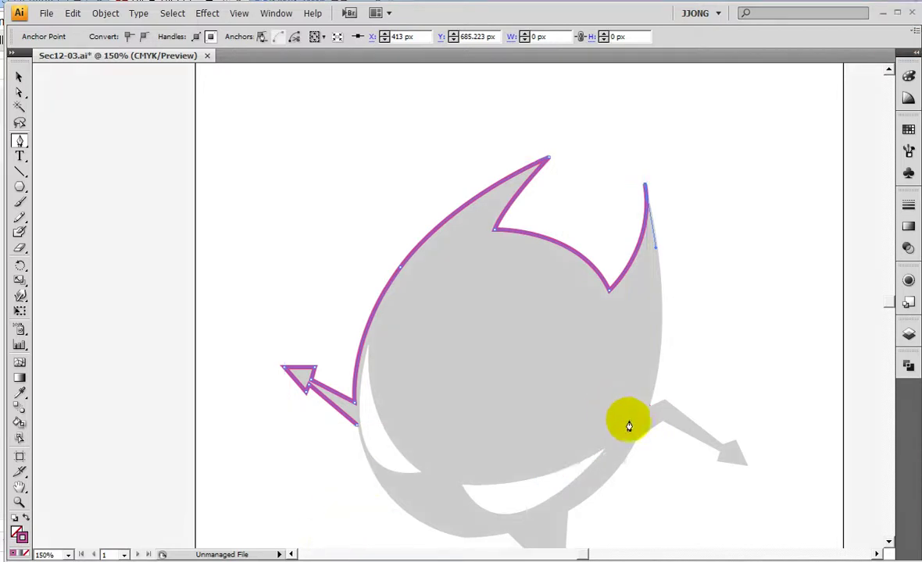
drag(650, 409, 619, 492)
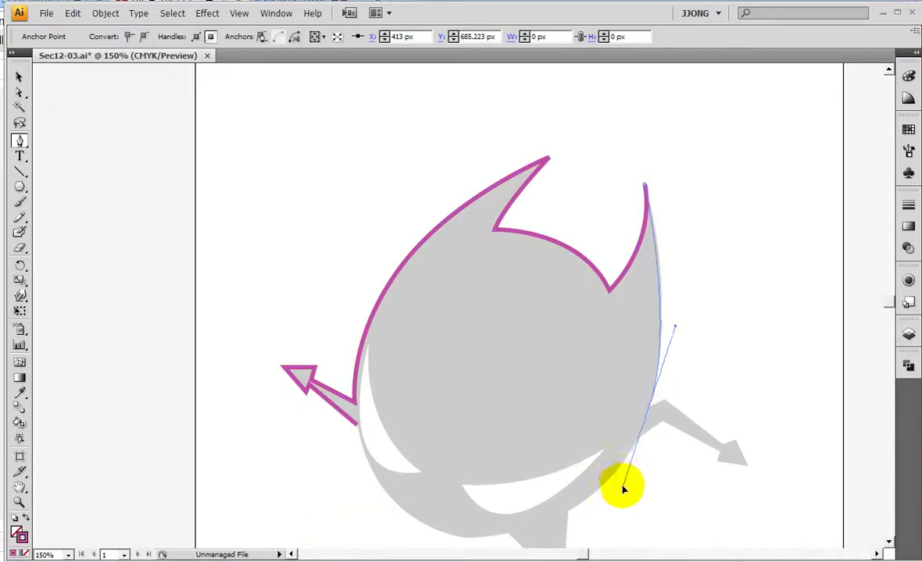
click(649, 407)
drag(494, 386, 371, 309)
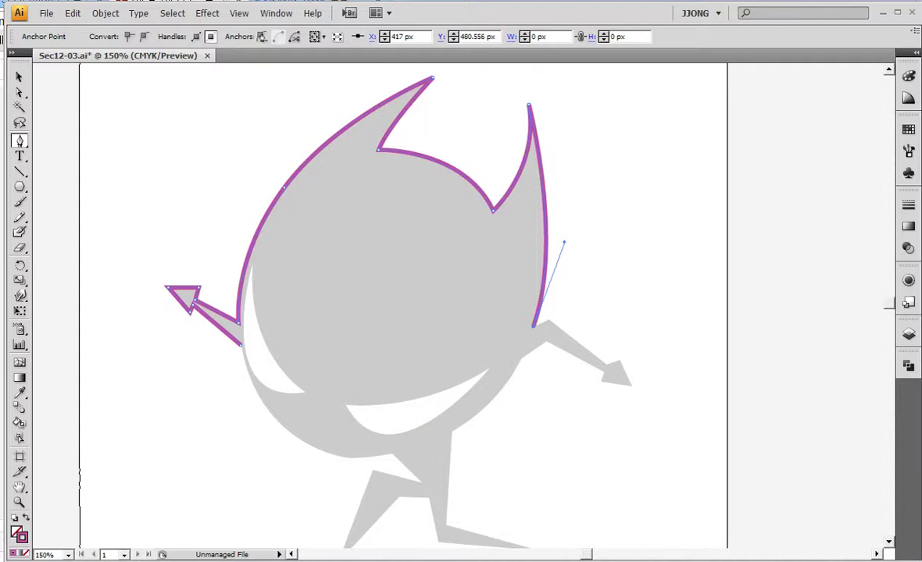
Step: Trace around the right arm and its arrow hand, then curve down to a corner below the grin
click(305, 289)
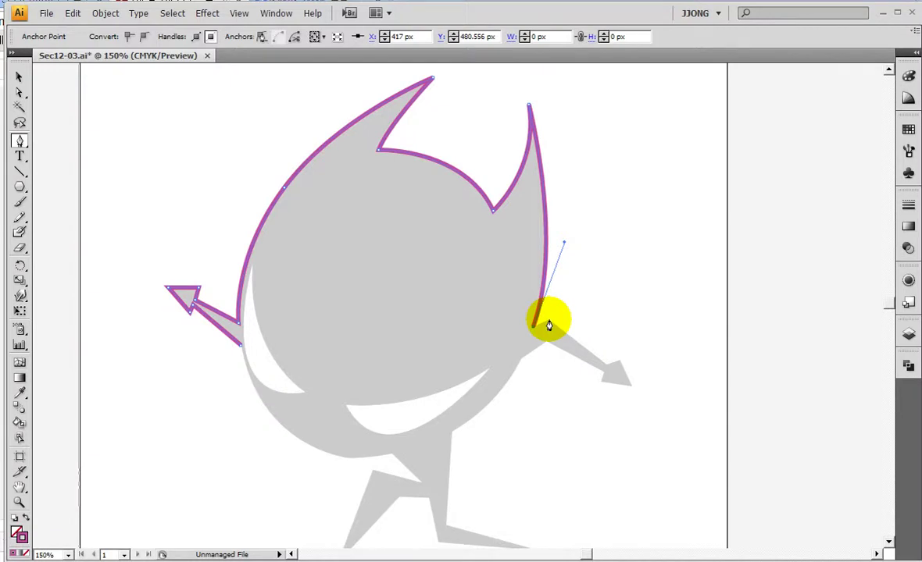
click(549, 323)
click(614, 365)
click(620, 361)
click(628, 383)
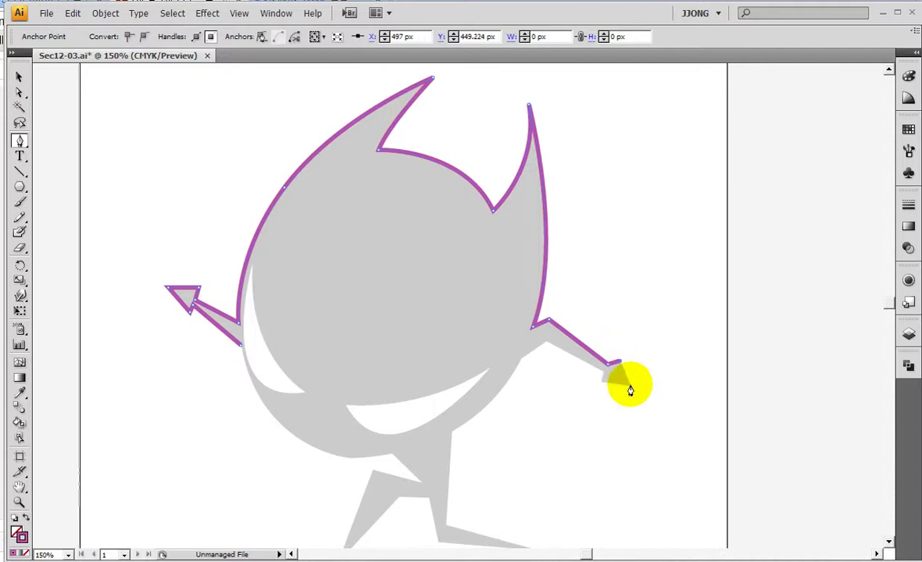
click(604, 383)
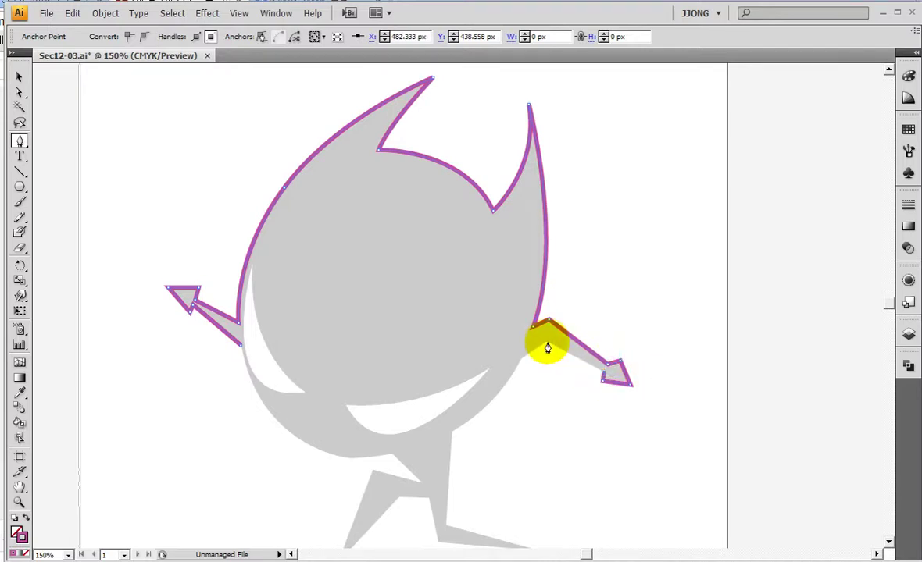
click(521, 358)
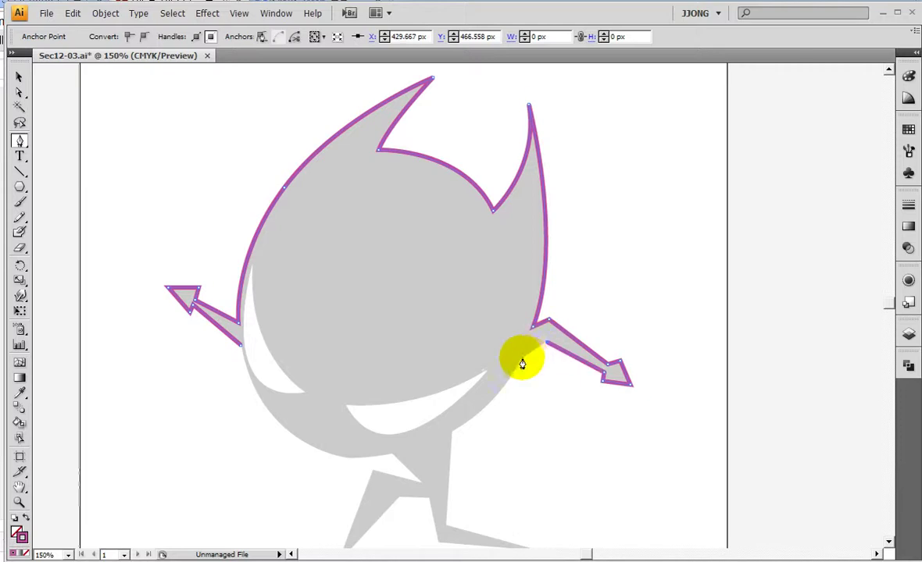
mouse_move(437, 443)
mouse_down()
mouse_move(451, 436)
mouse_move(414, 451)
mouse_up()
click(451, 434)
Step: Outline the right leg, its foot and the inside of the leg
scroll(476, 406, down, 3)
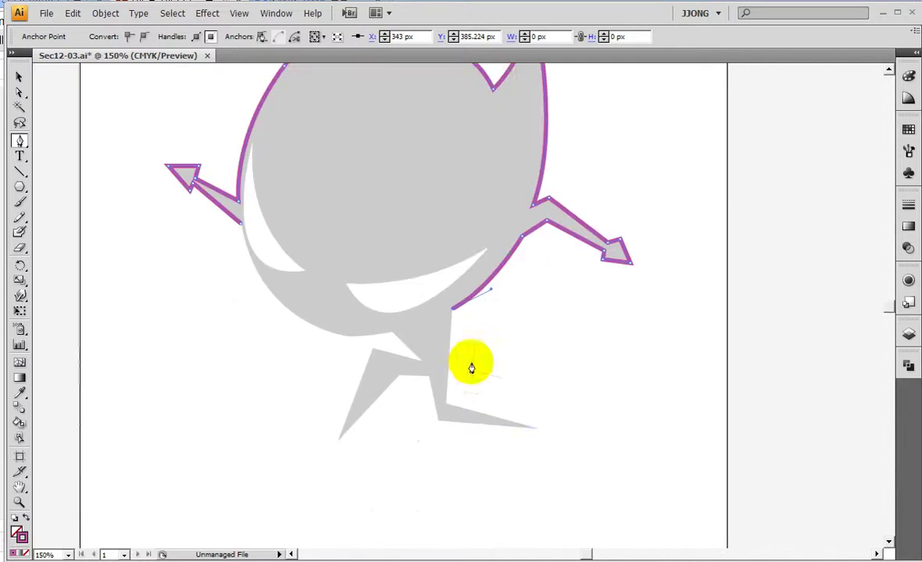
click(445, 405)
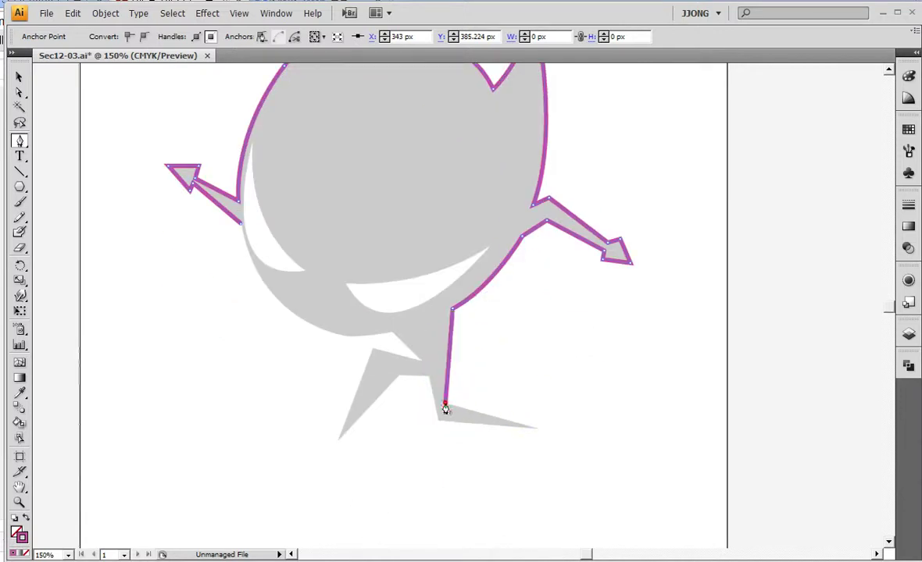
click(537, 429)
click(446, 433)
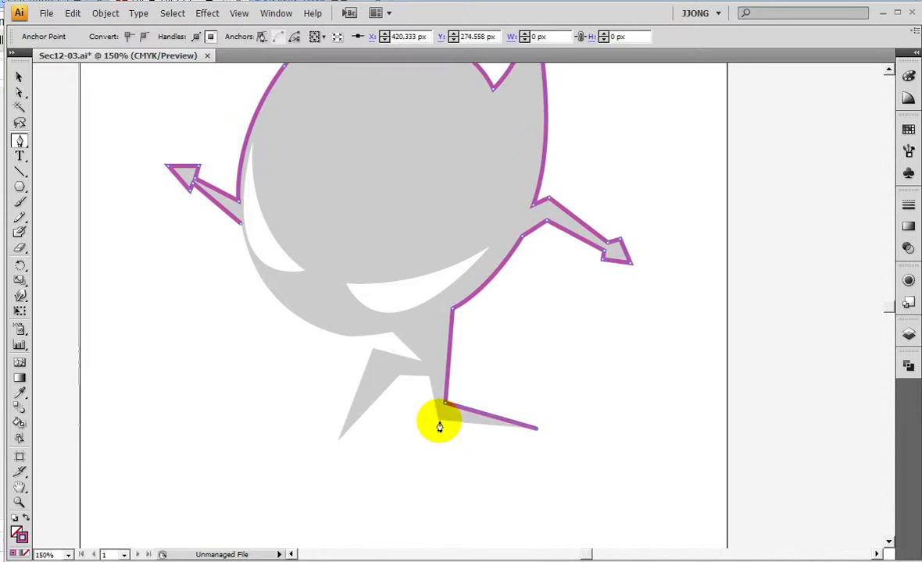
click(439, 422)
click(428, 378)
click(398, 378)
click(340, 445)
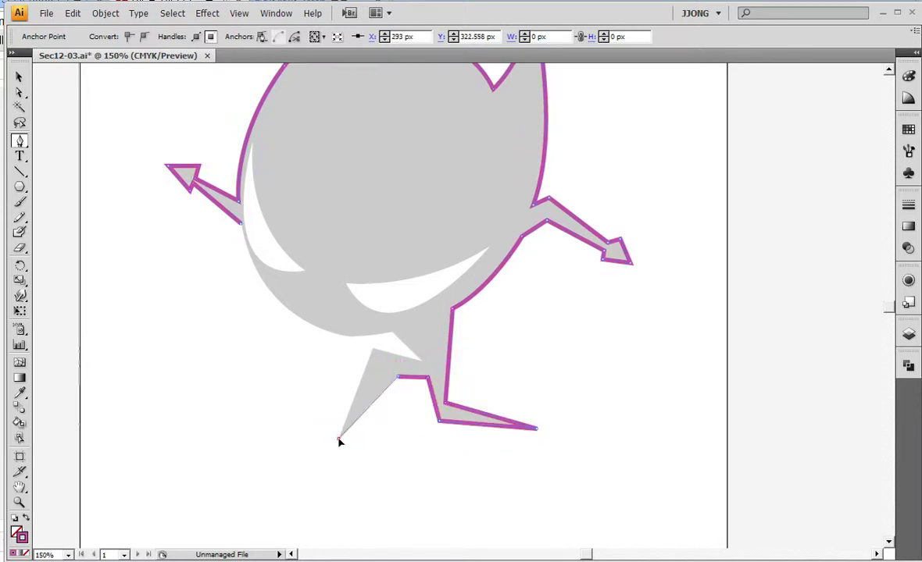
Step: Trace the left leg and lower-left body back to the start to close the silhouette, then begin the mouth path
click(339, 439)
click(372, 351)
click(427, 363)
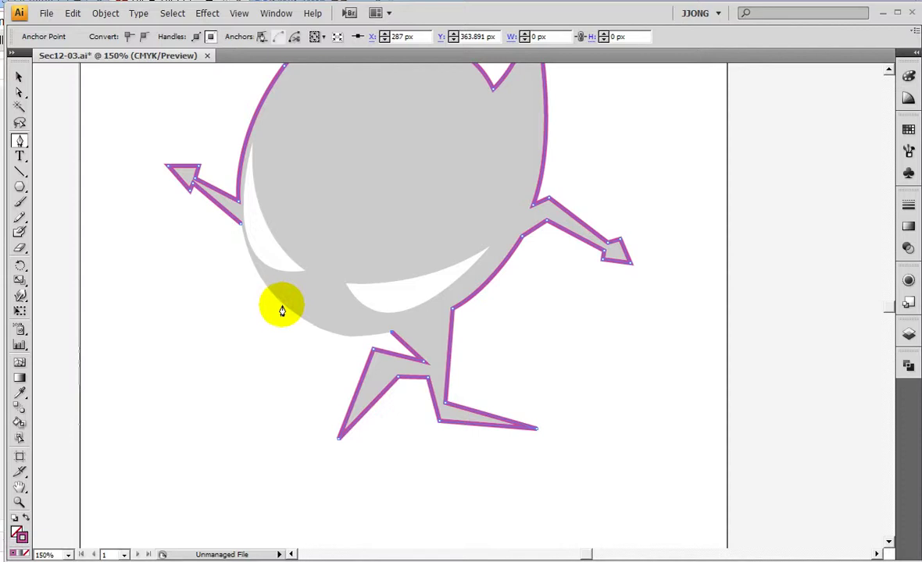
drag(284, 312, 238, 265)
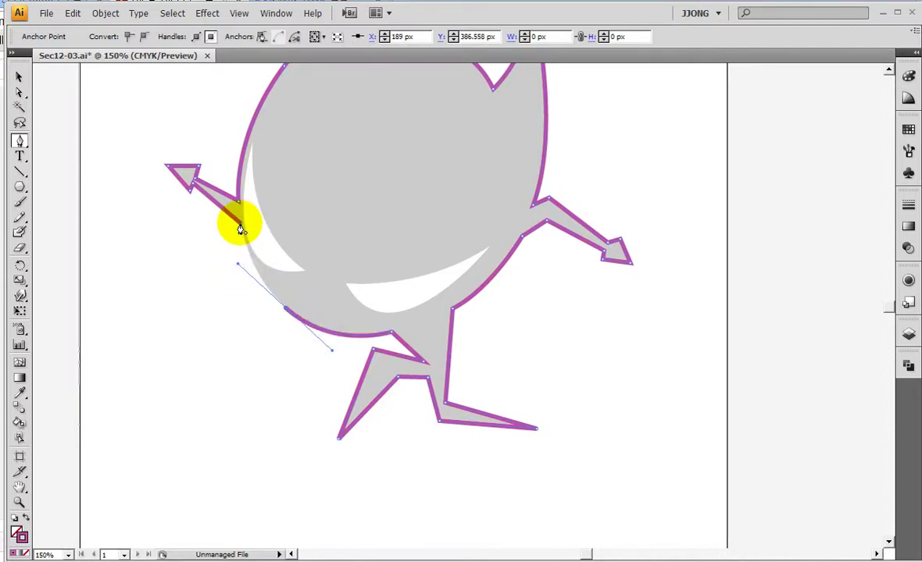
click(240, 228)
scroll(217, 412, up, 3)
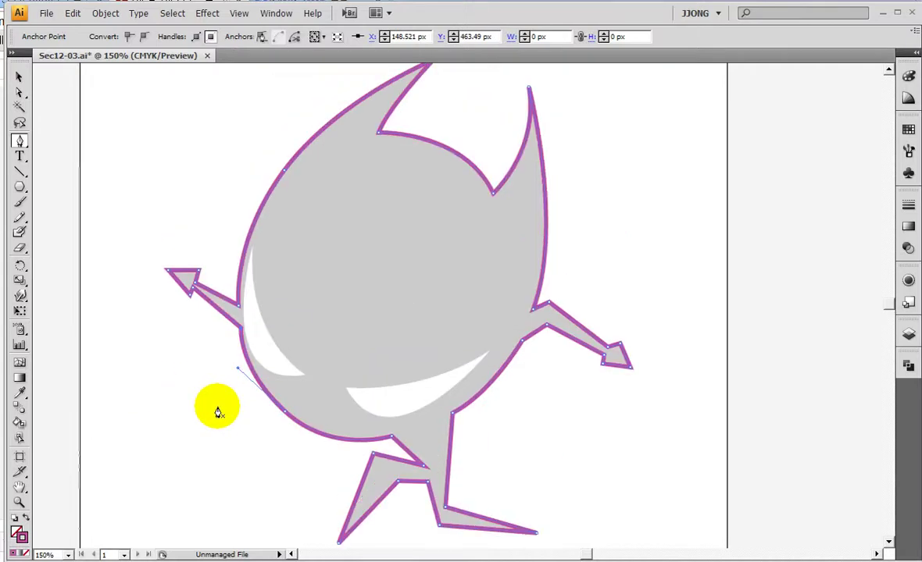
click(346, 388)
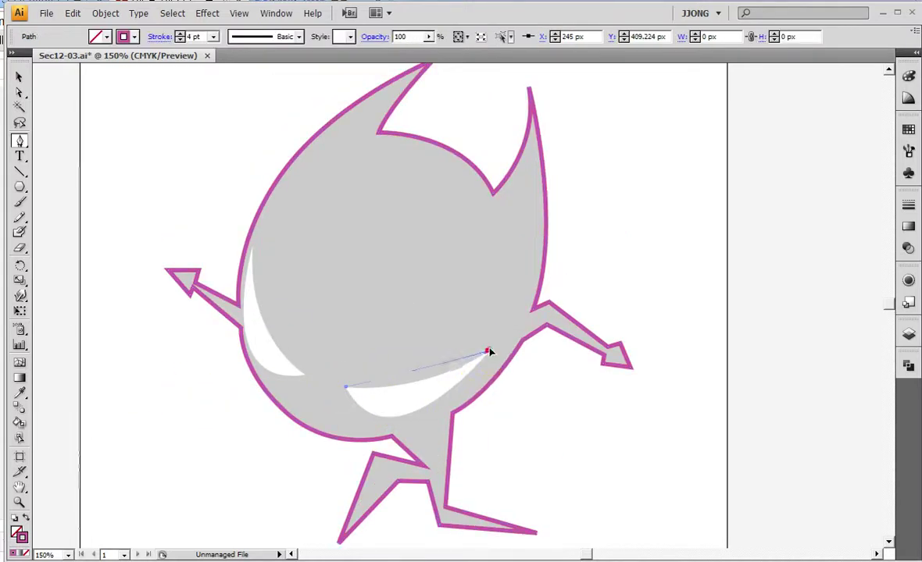
Step: Trace the grin's upper and lower curves as a closed path
drag(485, 355, 553, 303)
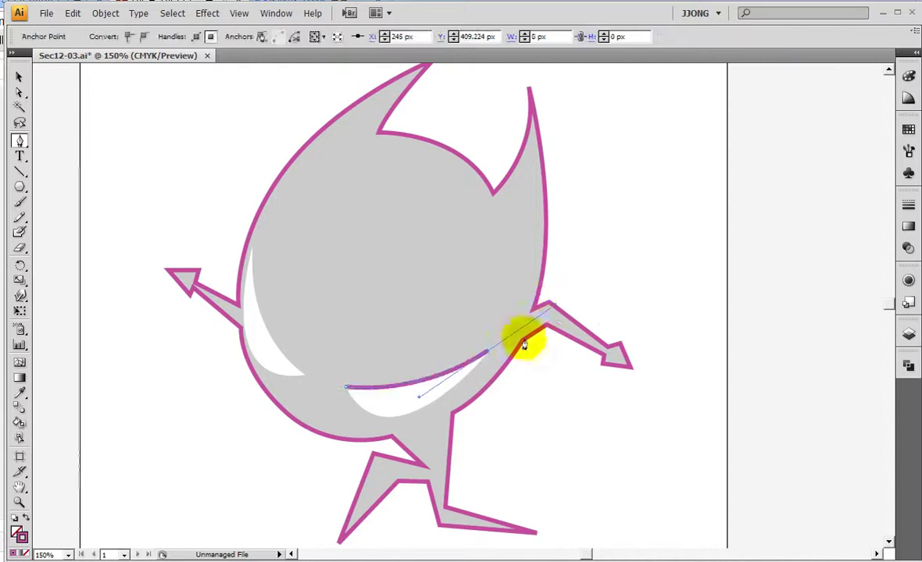
click(485, 355)
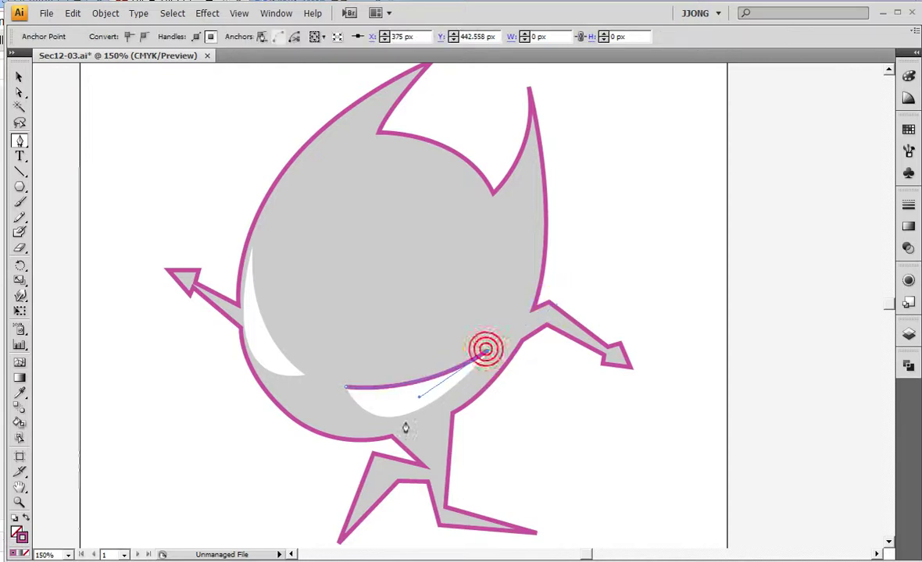
drag(351, 426, 340, 426)
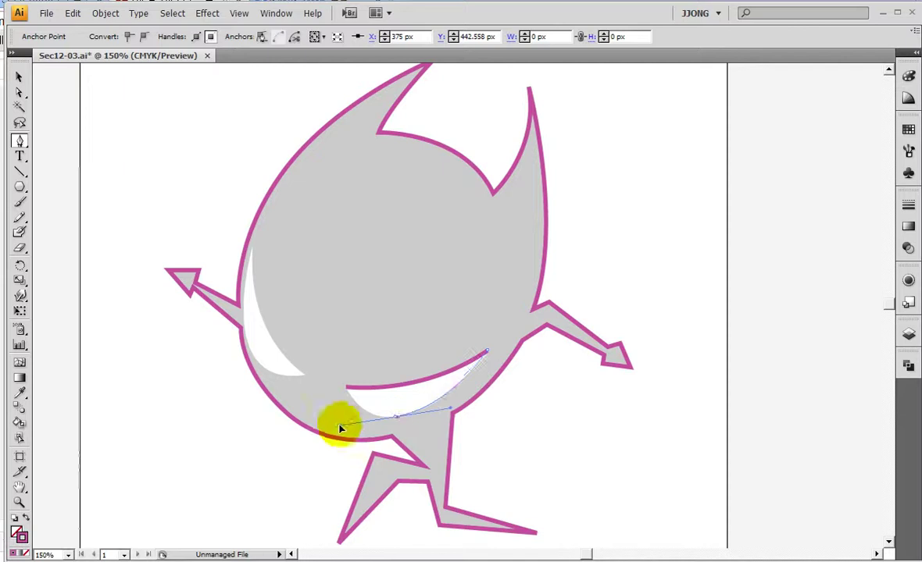
click(347, 393)
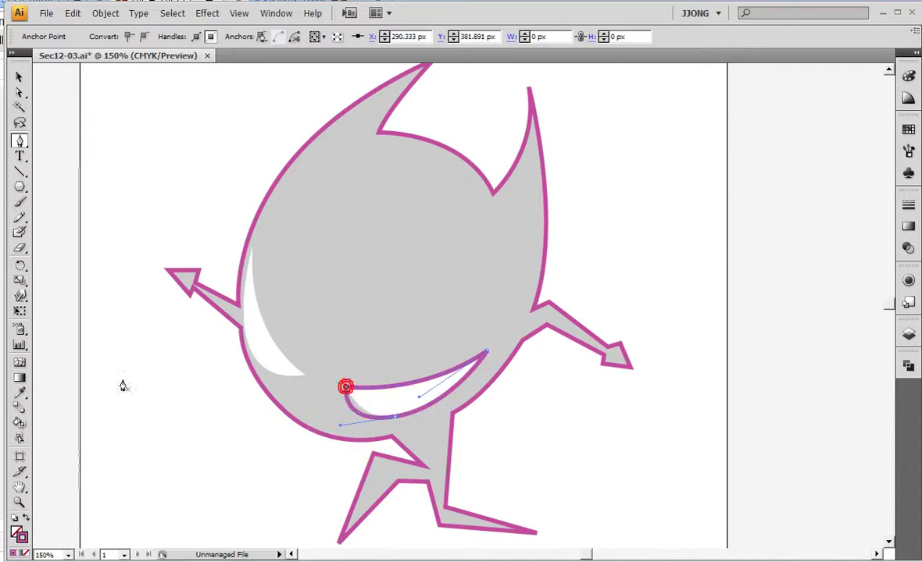
Step: Trace the white left eye as a closed curved path
click(304, 376)
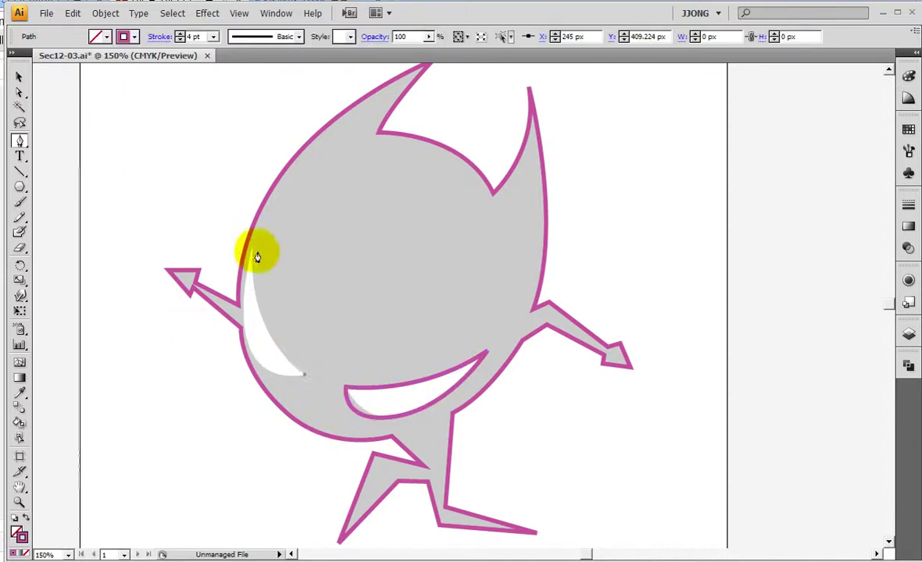
mouse_move(252, 248)
mouse_down()
mouse_move(272, 197)
mouse_move(264, 177)
mouse_up()
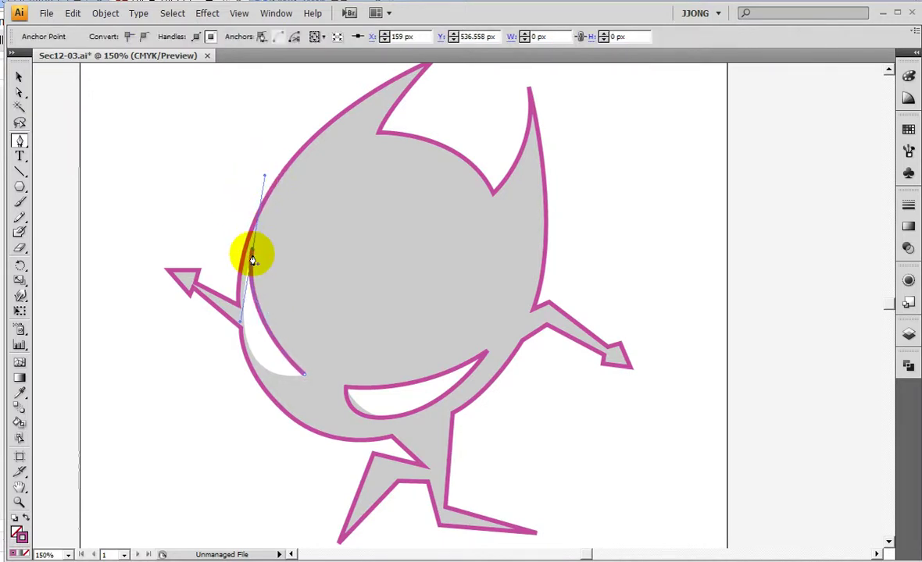
click(251, 248)
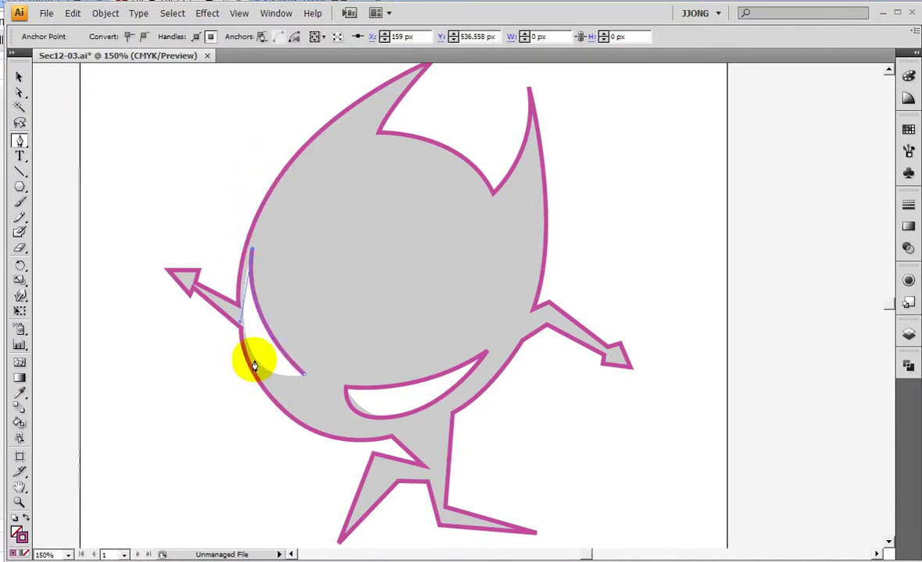
drag(253, 361, 277, 391)
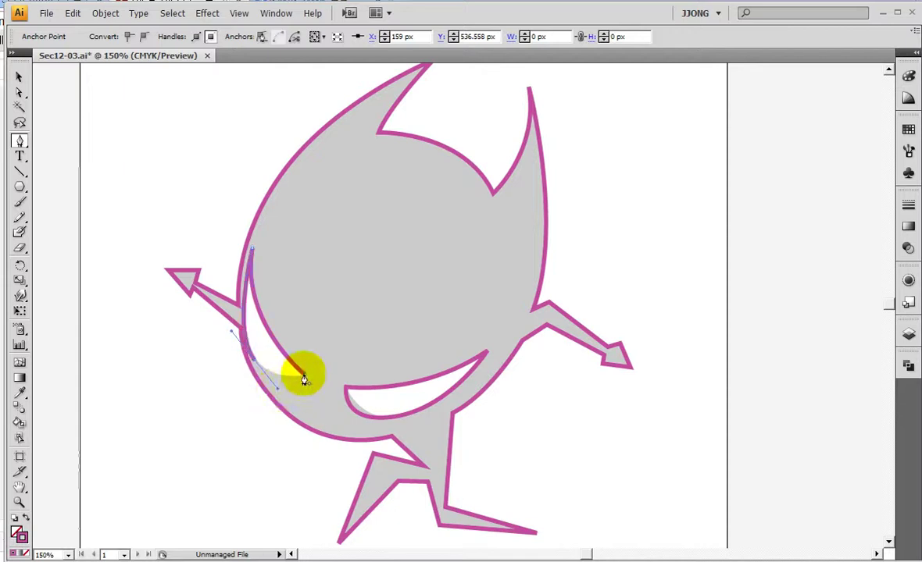
click(304, 378)
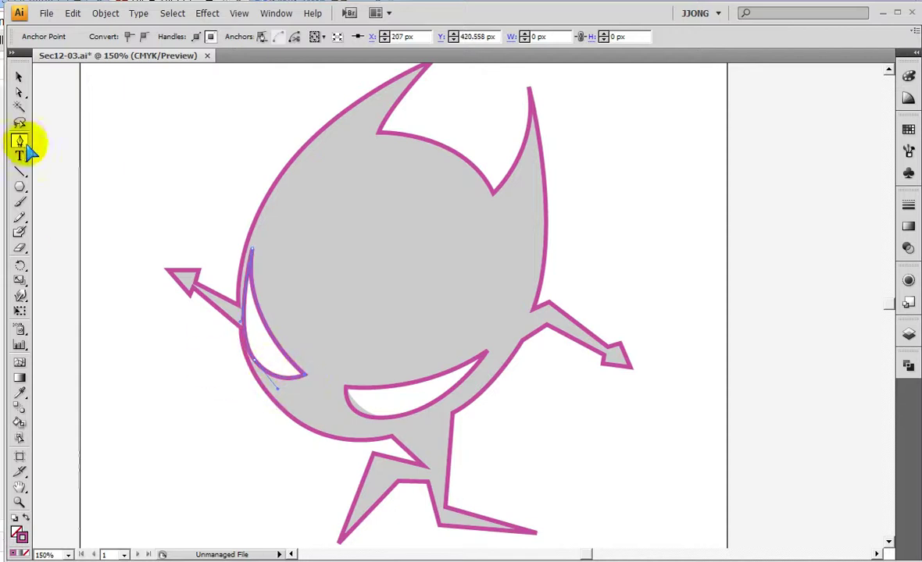
Step: Nudge the eye's lower anchor upward with Direct Selection to fit the white eye, then deselect
click(18, 93)
click(357, 402)
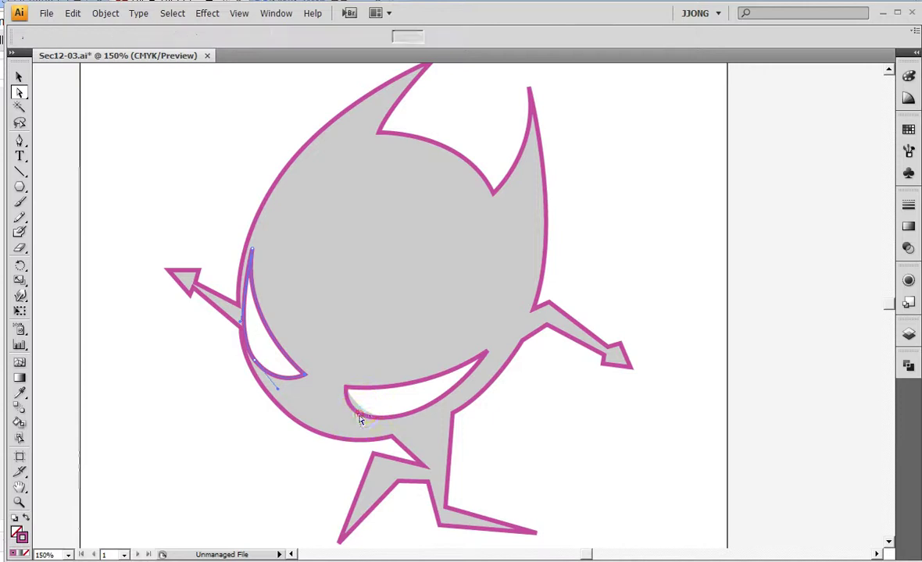
click(395, 420)
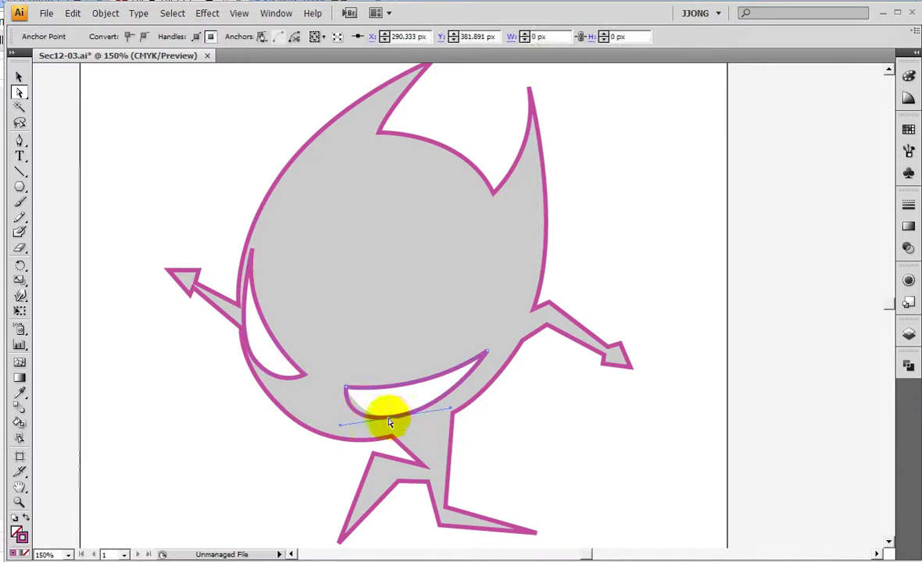
click(252, 362)
click(252, 363)
mouse_move(254, 365)
mouse_down()
mouse_move(233, 332)
mouse_move(252, 361)
mouse_up()
click(216, 380)
click(141, 378)
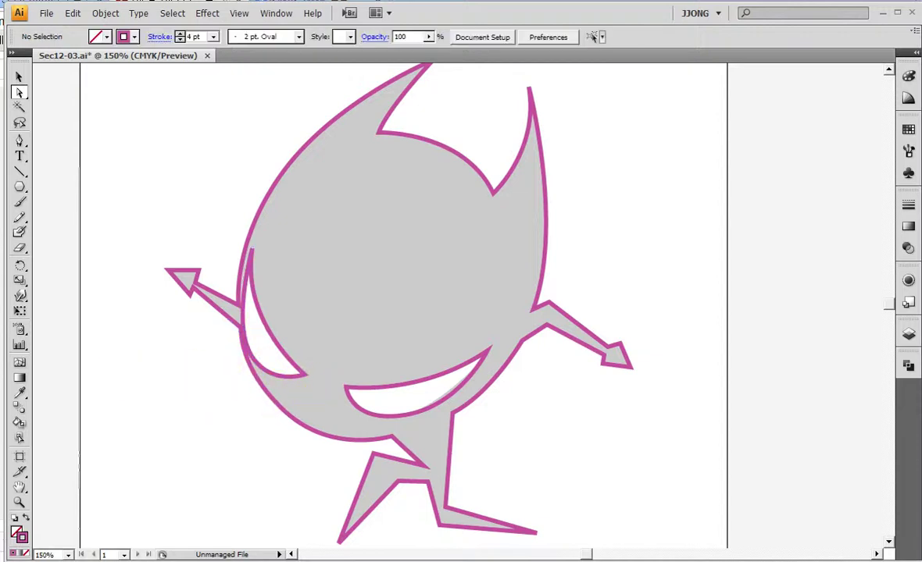
click(19, 76)
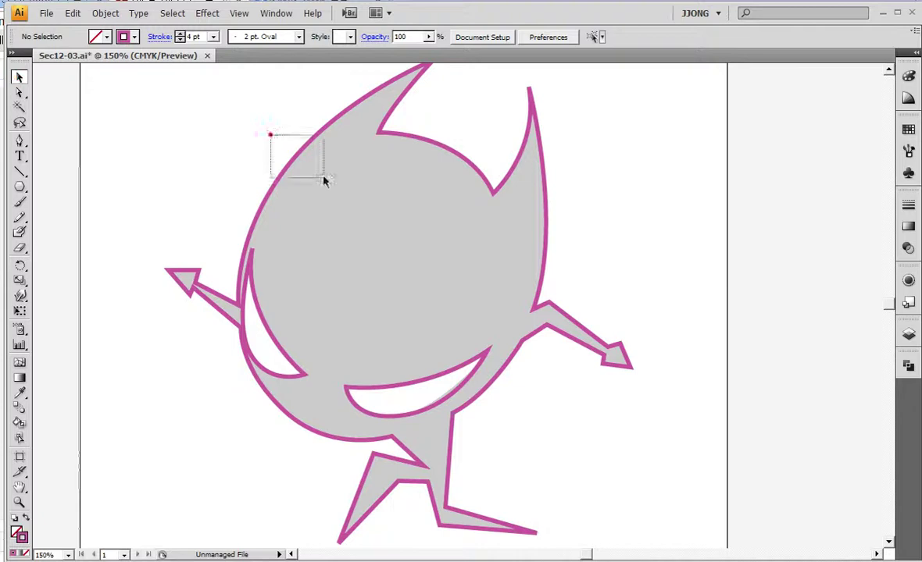
Step: Try swapping the body's fill and stroke, then revert to the grey outline
drag(314, 171, 326, 183)
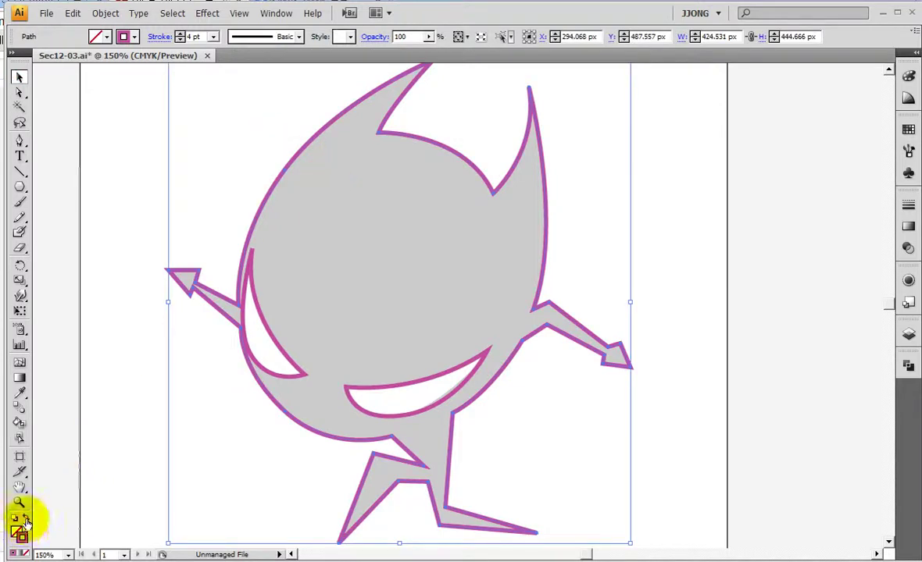
click(26, 520)
double_click(18, 534)
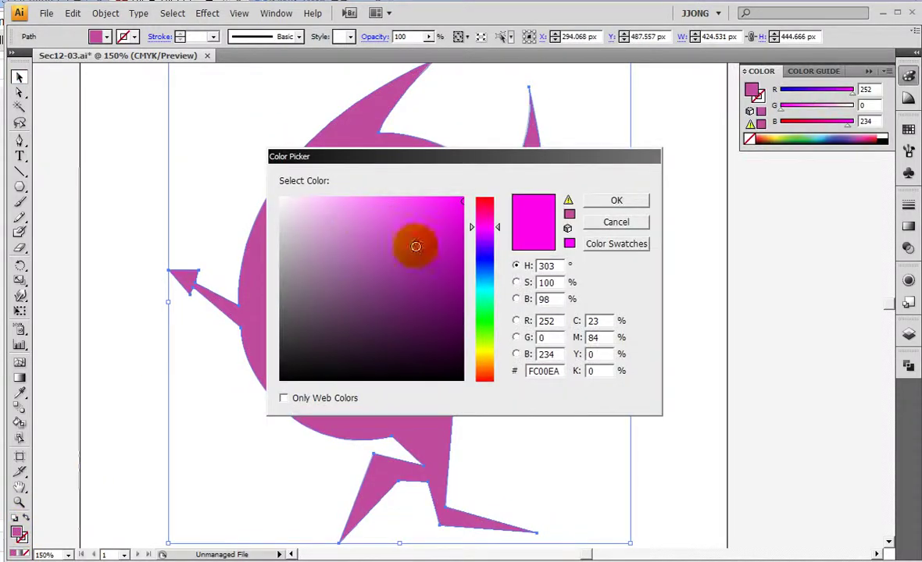
click(617, 224)
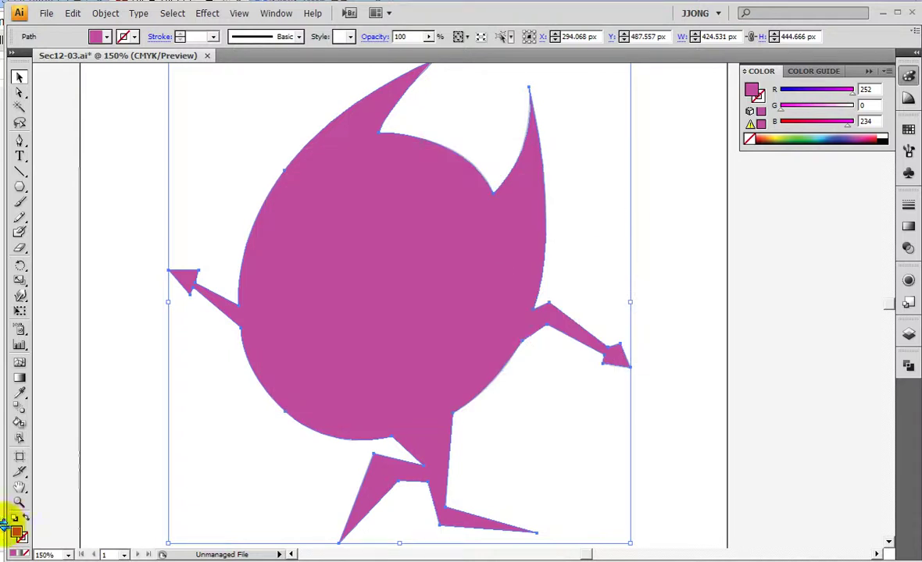
click(28, 517)
Step: Give the eye and mouth shapes a white fill with no stroke
click(303, 375)
shift+click(355, 393)
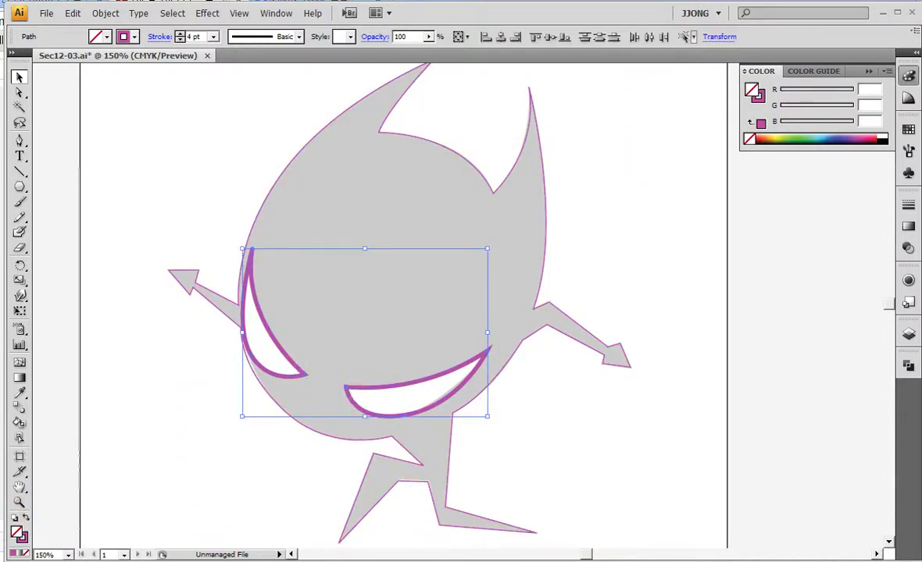
click(14, 518)
click(22, 537)
click(29, 554)
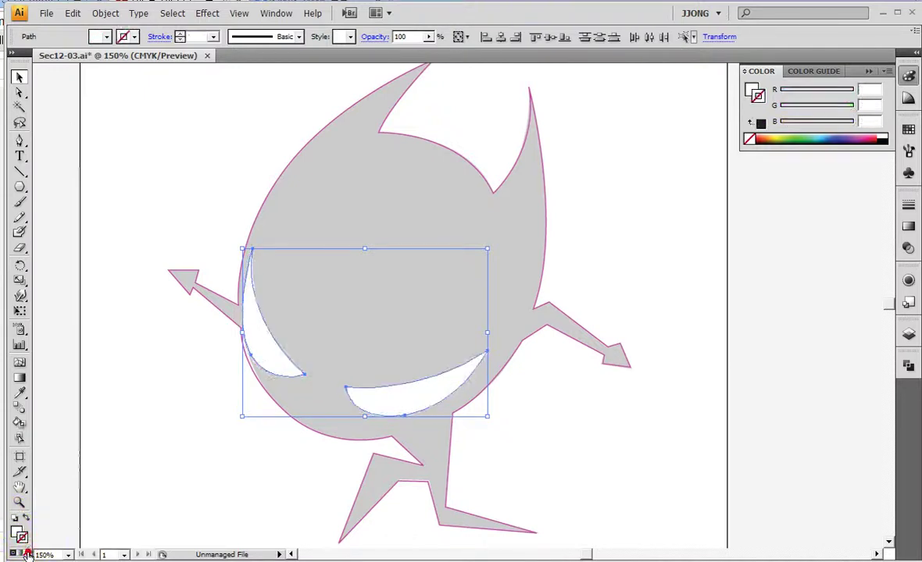
Step: Swap the body's fill and stroke so it becomes solid magenta without outline
click(280, 241)
click(19, 530)
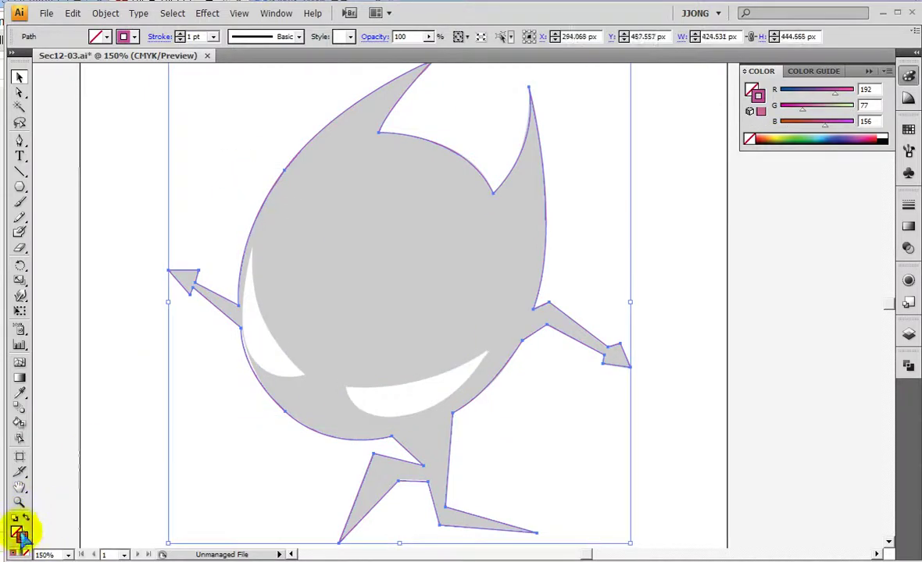
click(19, 532)
click(16, 531)
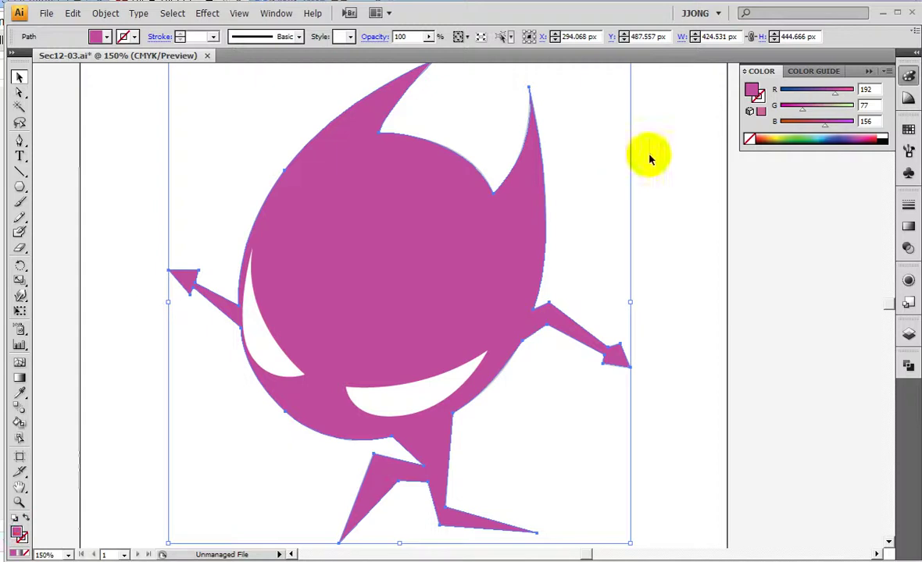
Step: Fill the character body with black and zoom out to the whole artboard
click(885, 138)
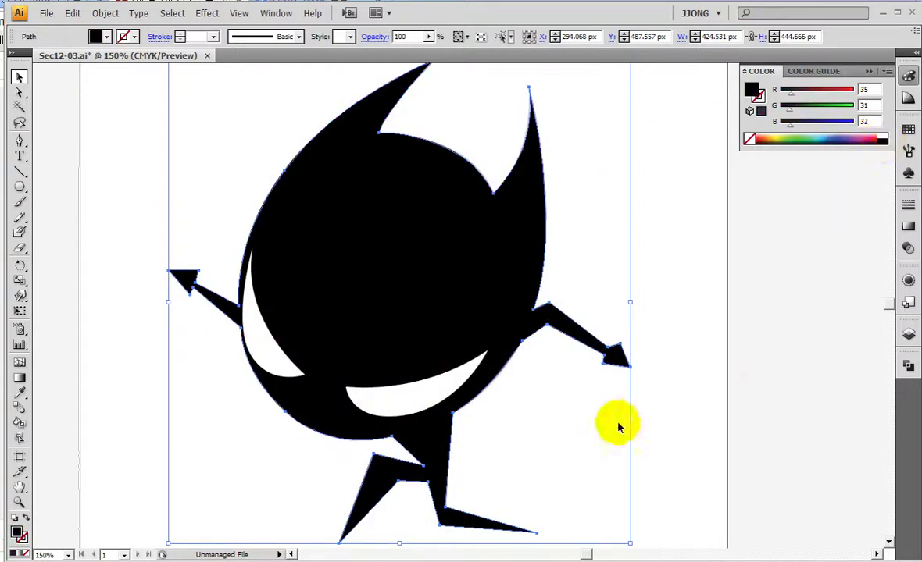
click(721, 379)
key(ctrl+minus)
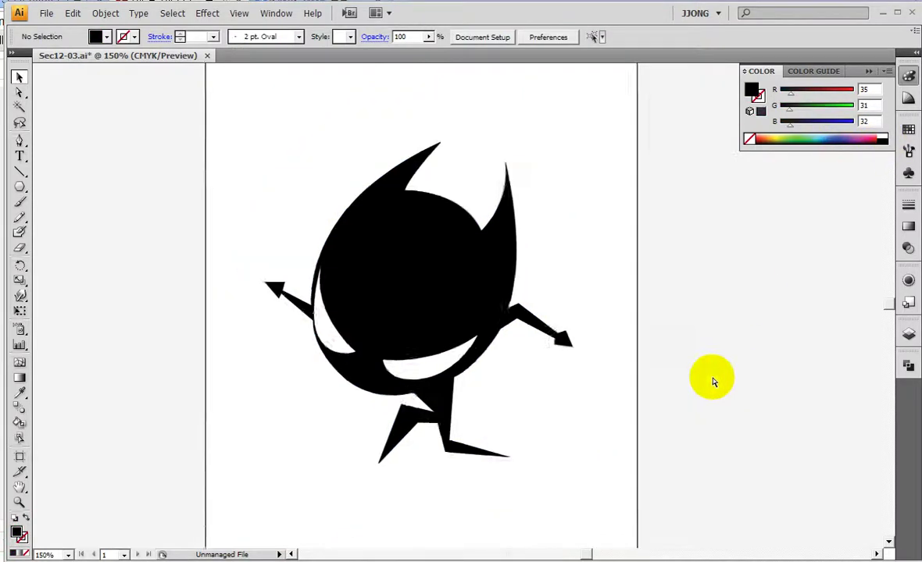
key(ctrl+minus)
Step: Move the black figure left off the artboard beside the faded grey template
drag(295, 222, 487, 382)
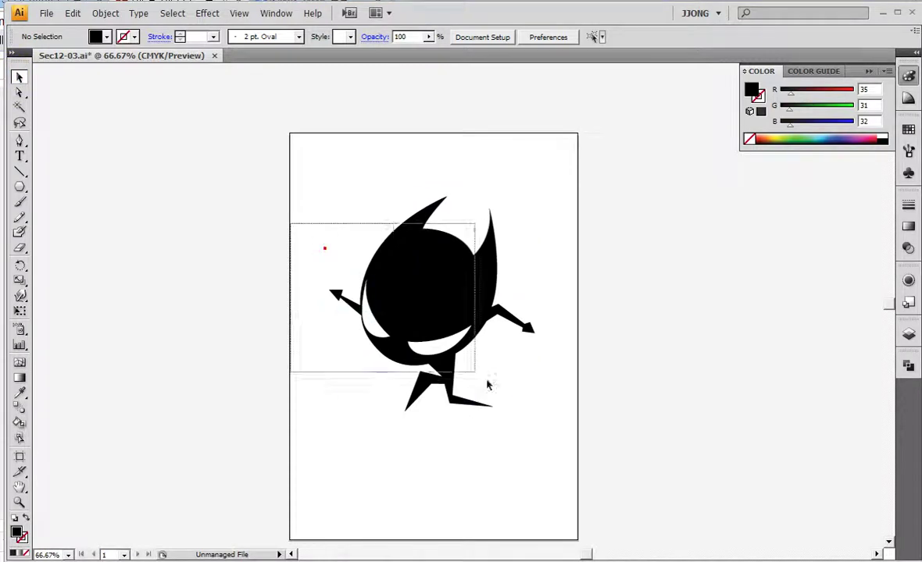
mouse_move(430, 321)
mouse_down()
mouse_move(157, 322)
mouse_move(209, 321)
mouse_up()
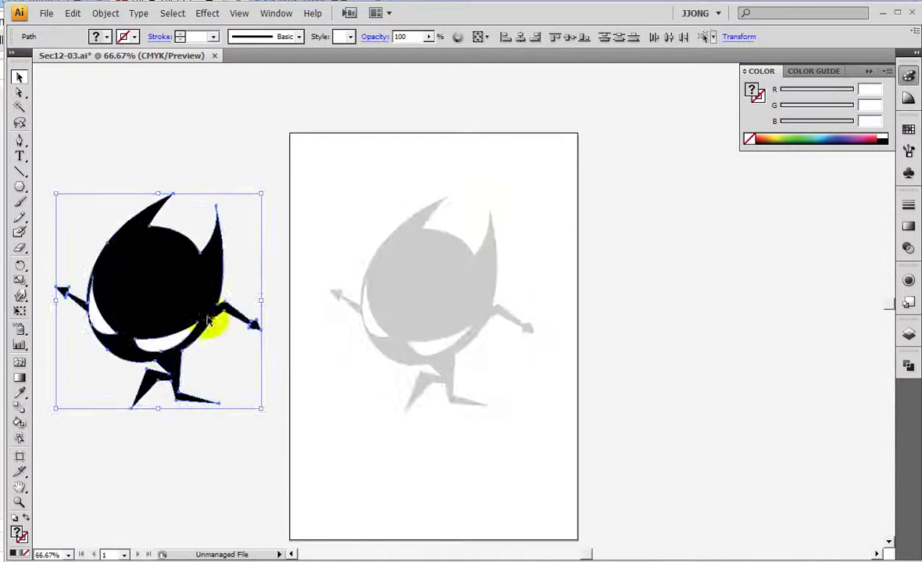
click(220, 498)
drag(320, 331, 390, 330)
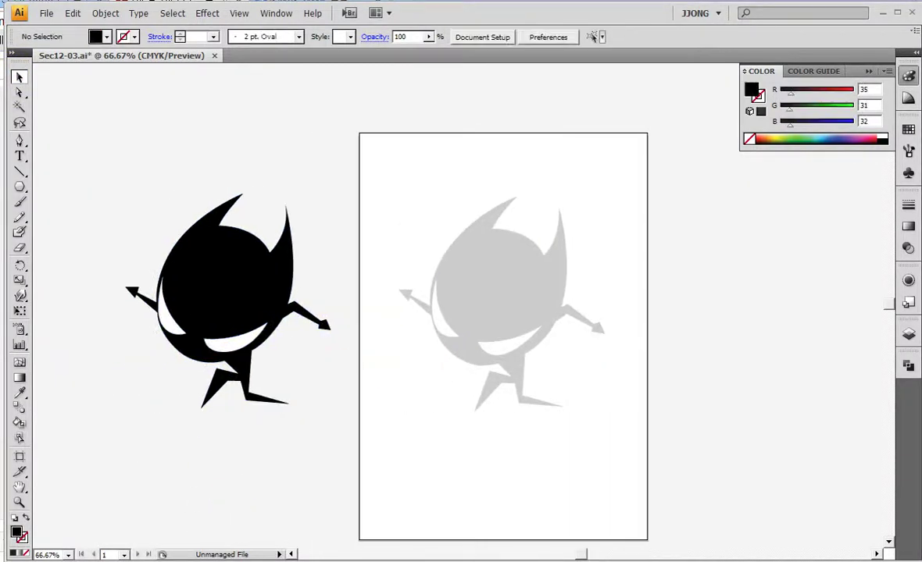